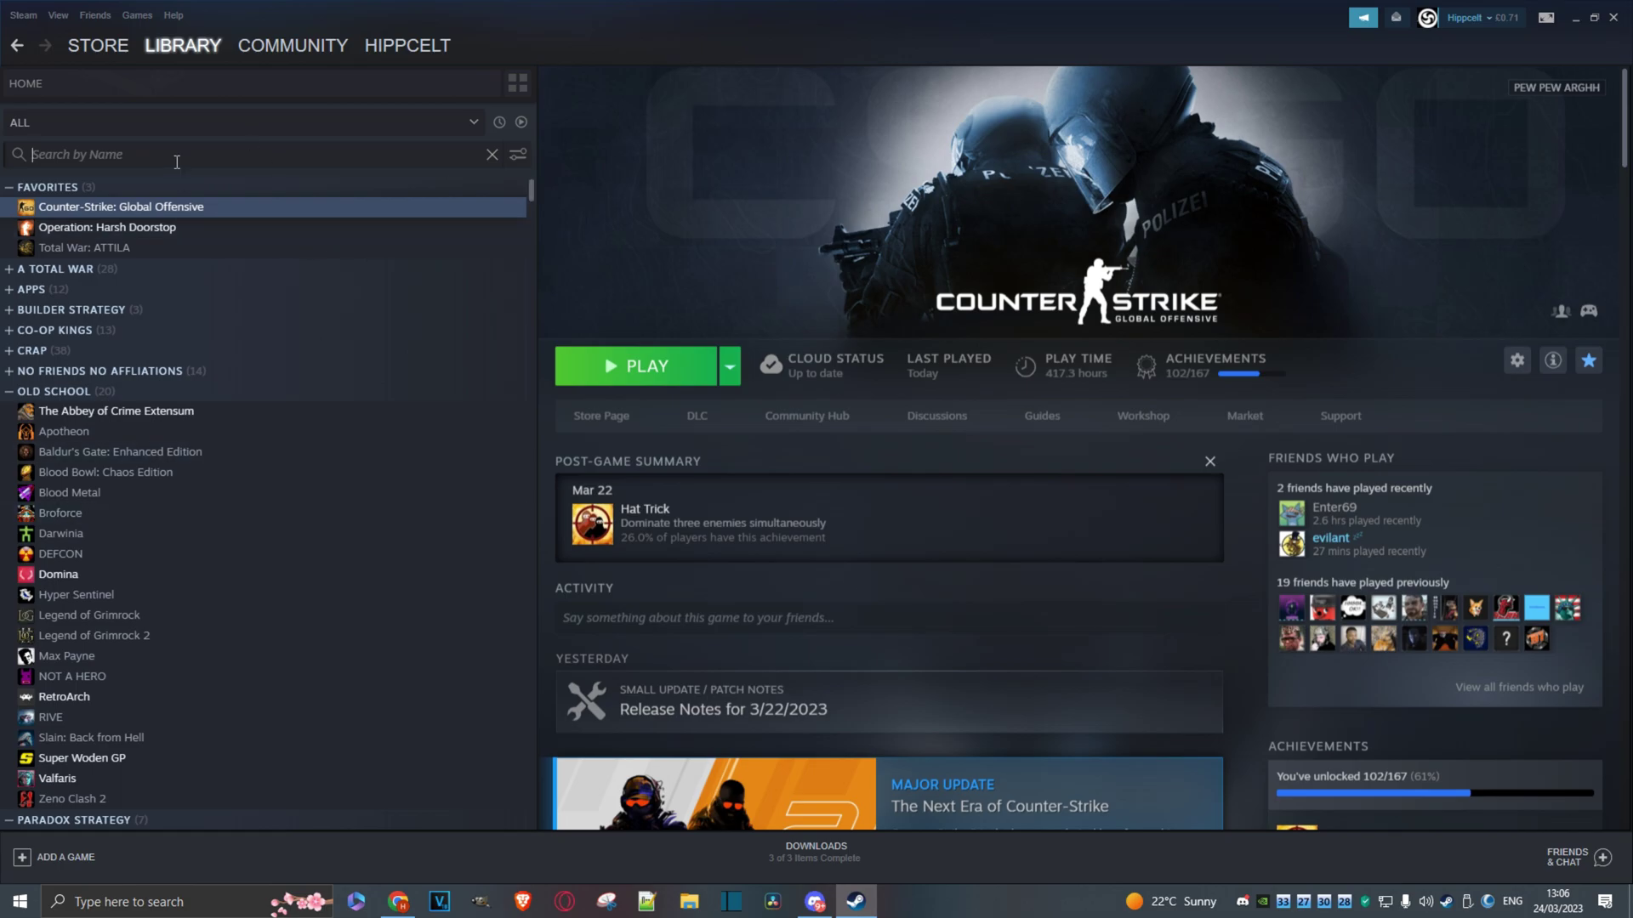
# Search the library for 'exodus', correcting the mistyped 'exudus'.
pyautogui.write('ex')
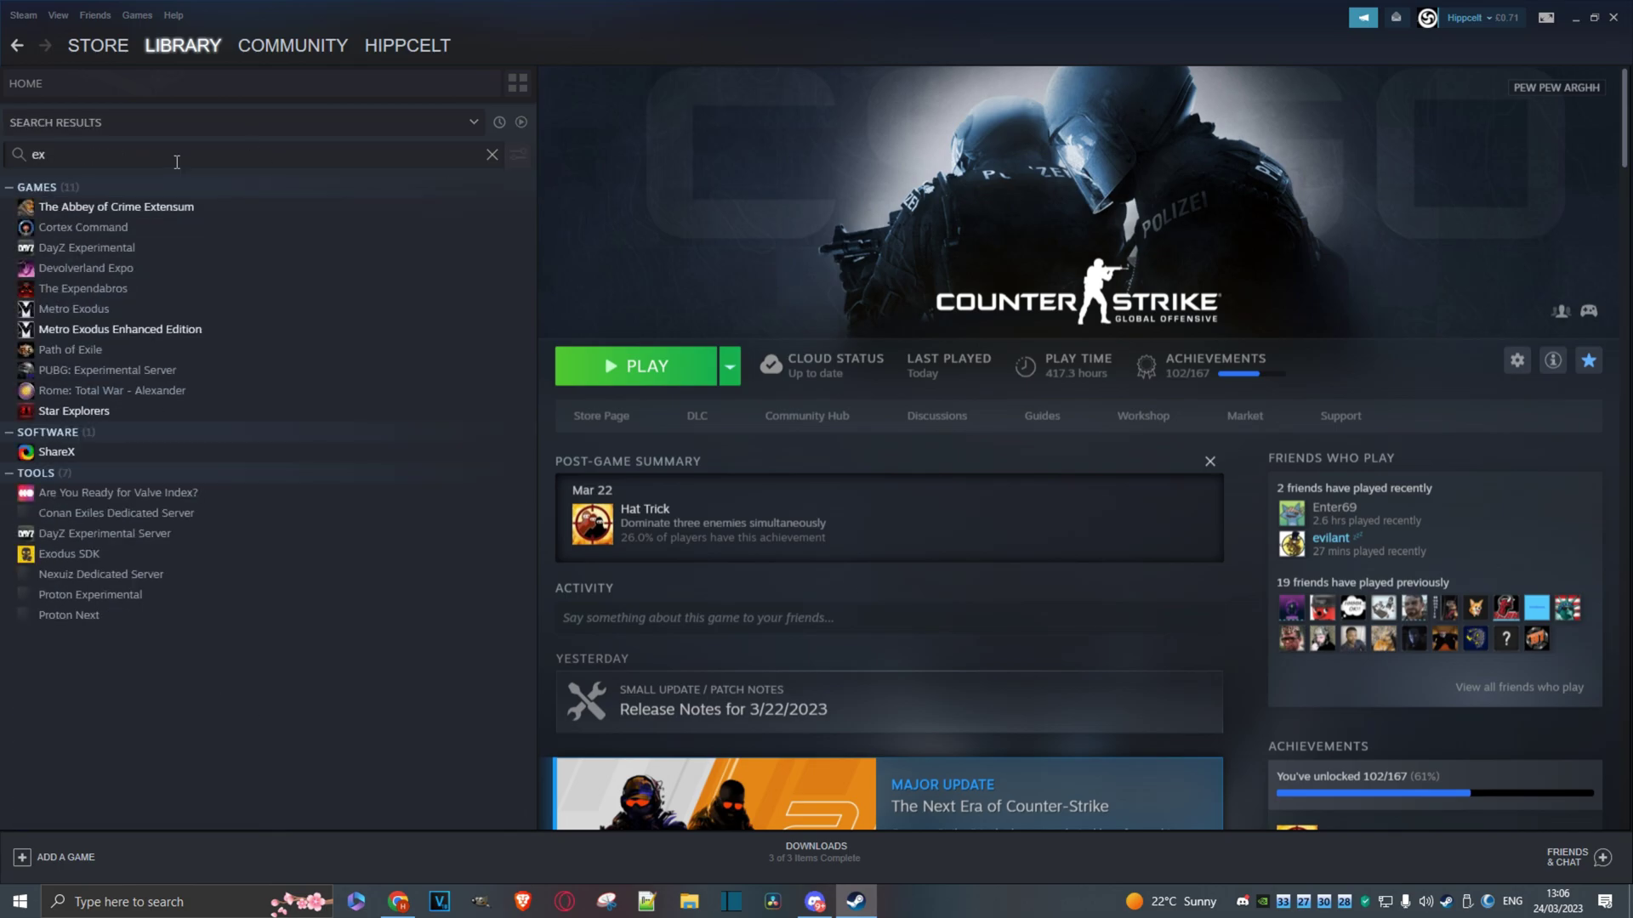
pyautogui.write('udus')
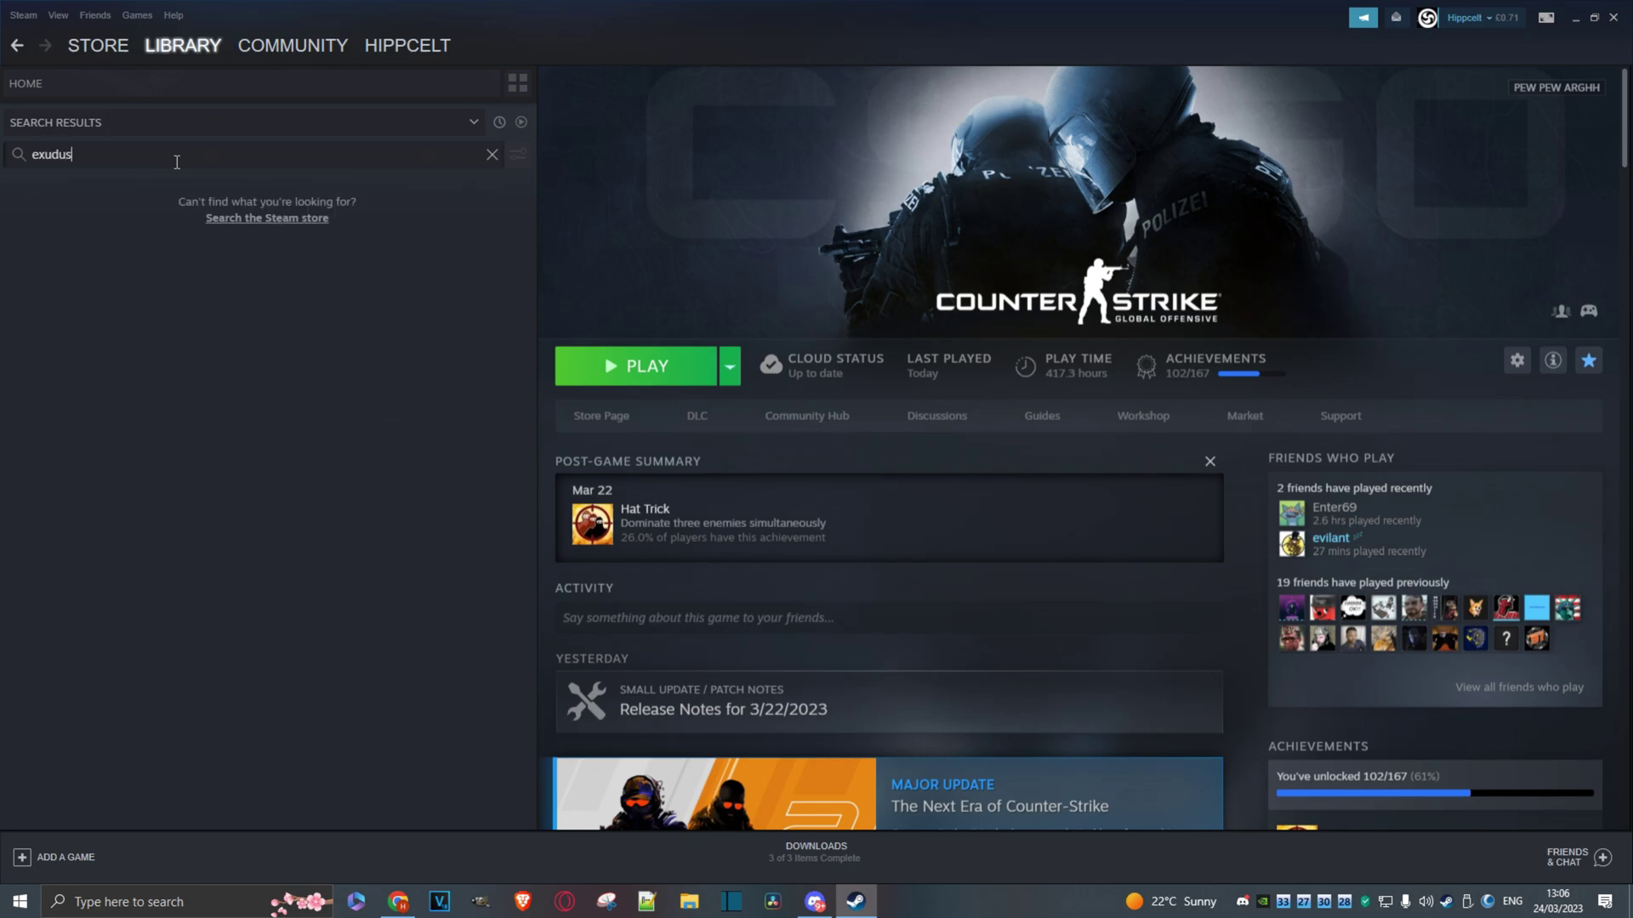
pyautogui.click(51, 154)
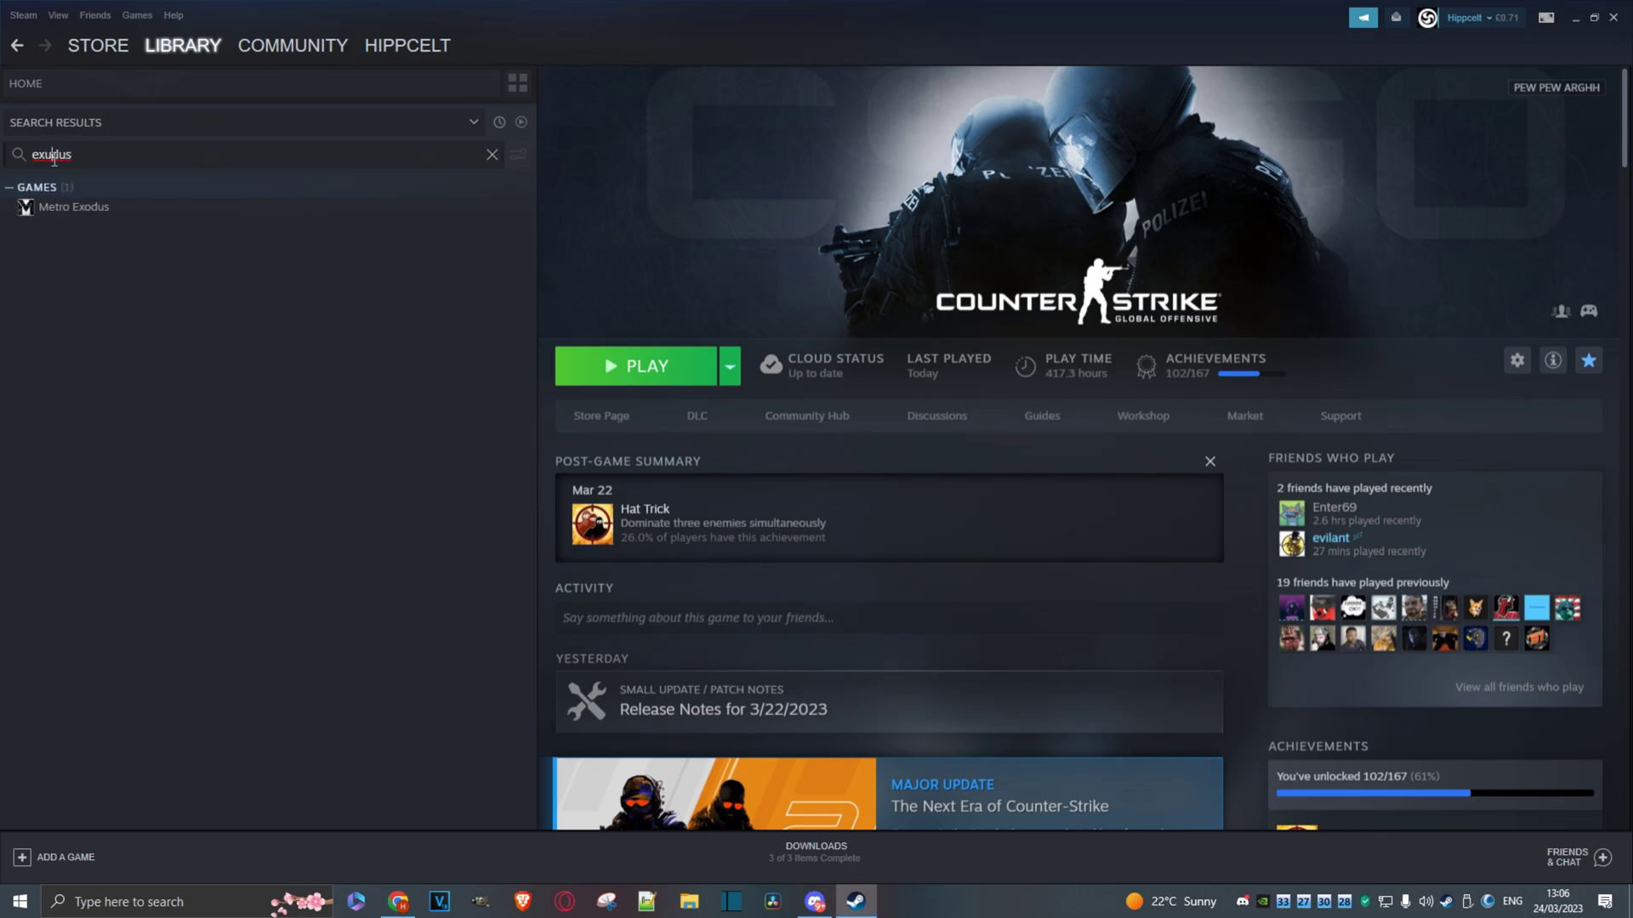
pyautogui.press('BackSpace')
pyautogui.write('o')
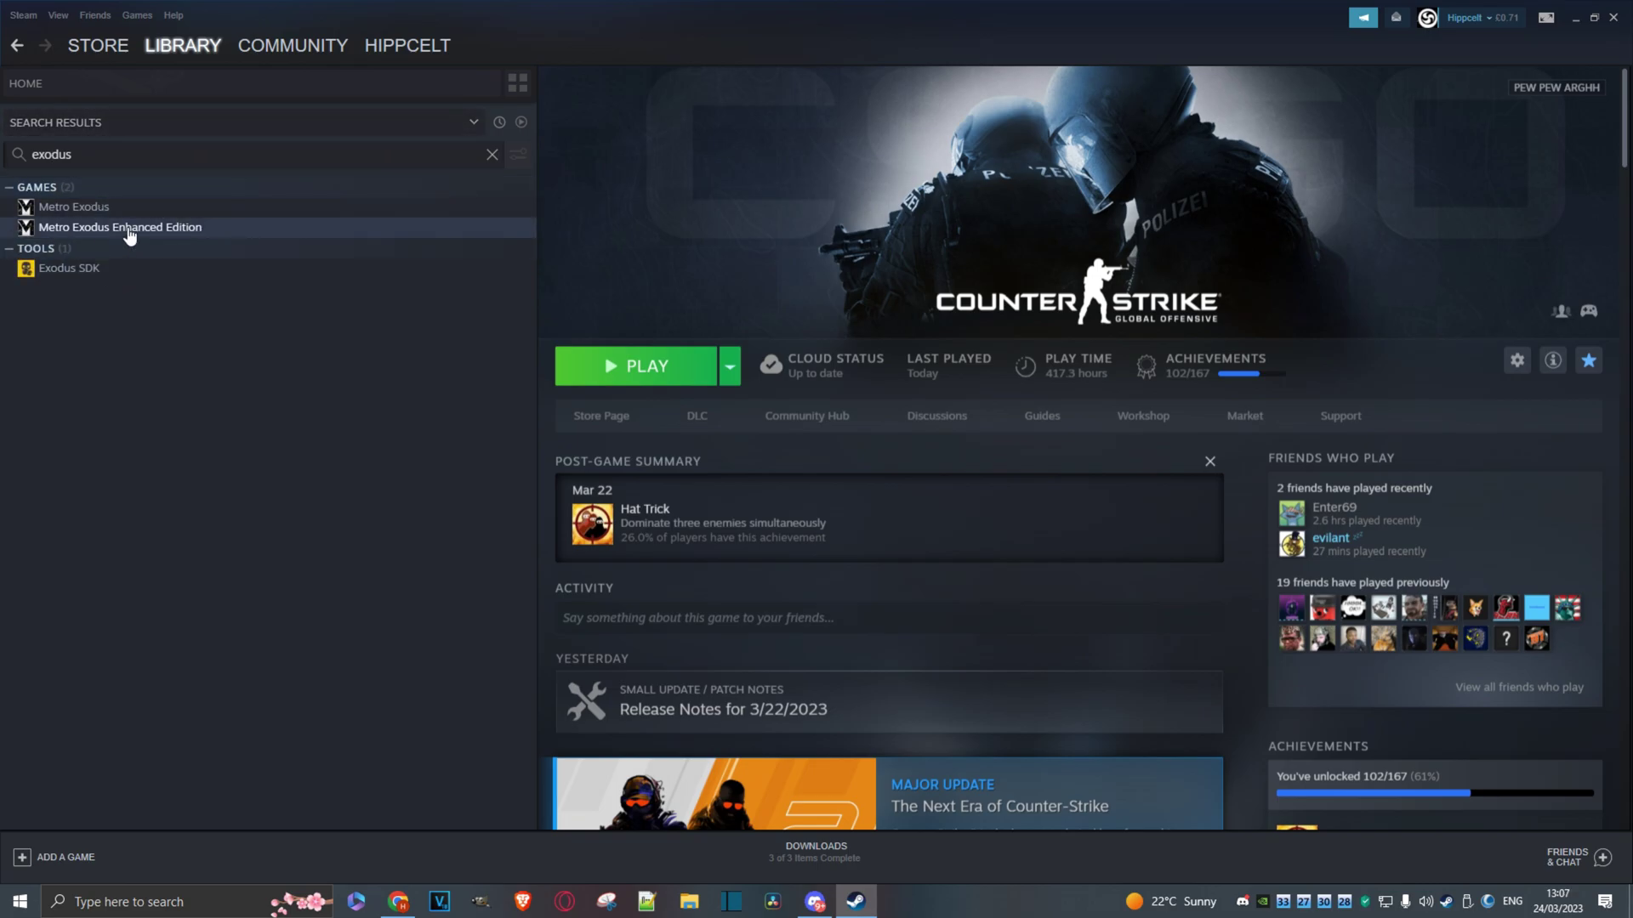
# Install the Exodus SDK with the default options into the Steam folder on drive F.
pyautogui.click(57, 271)
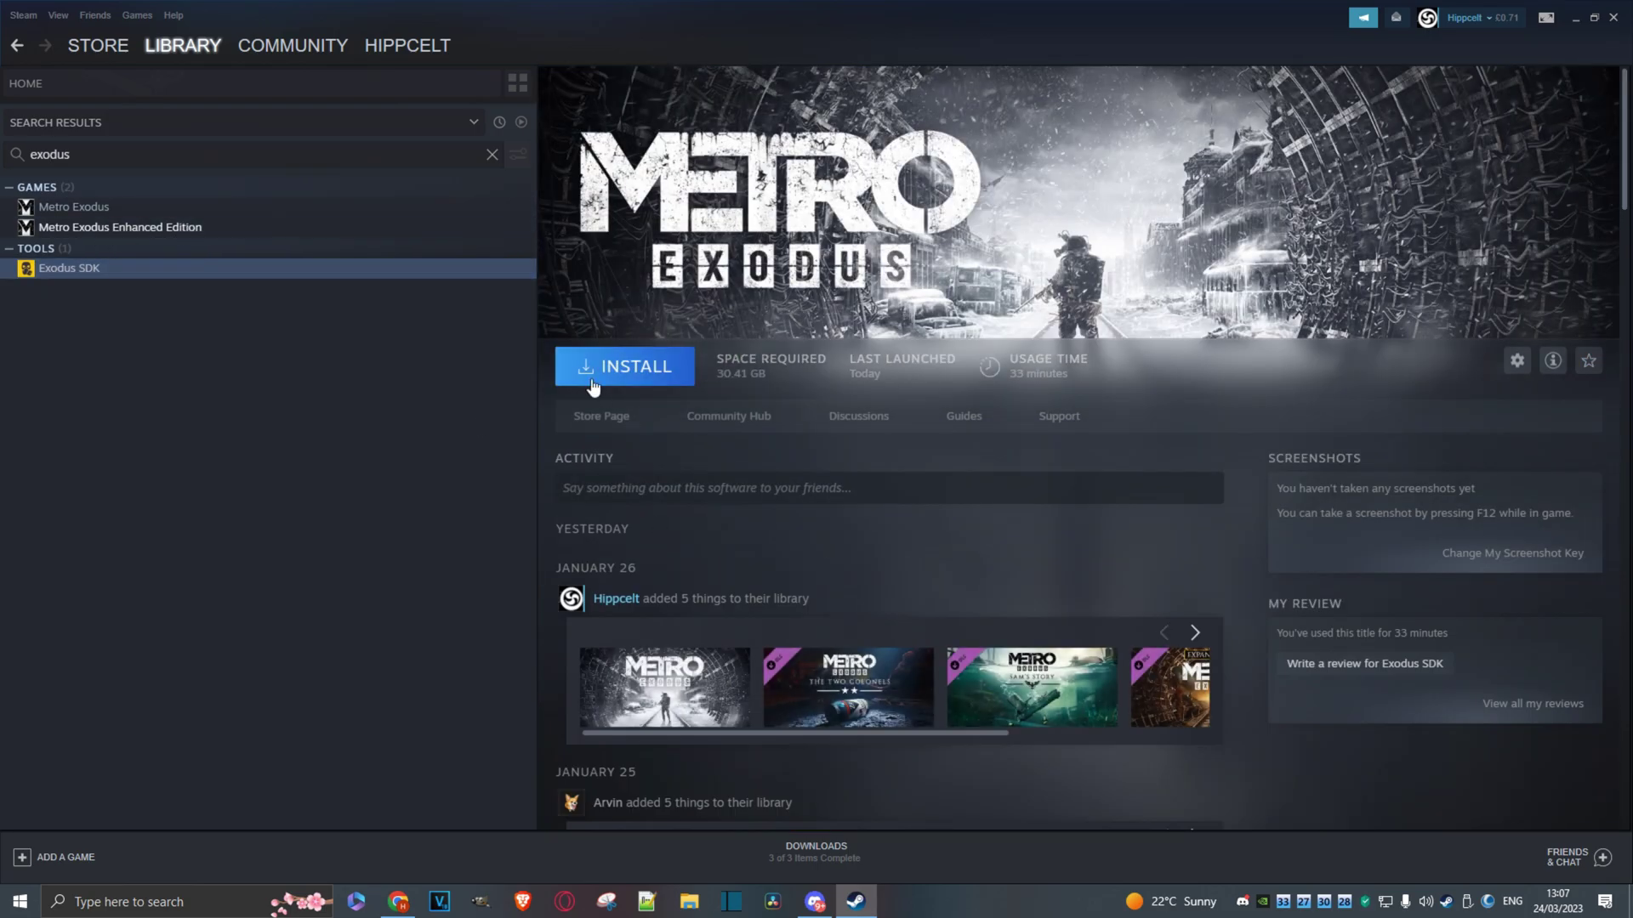
pyautogui.click(633, 370)
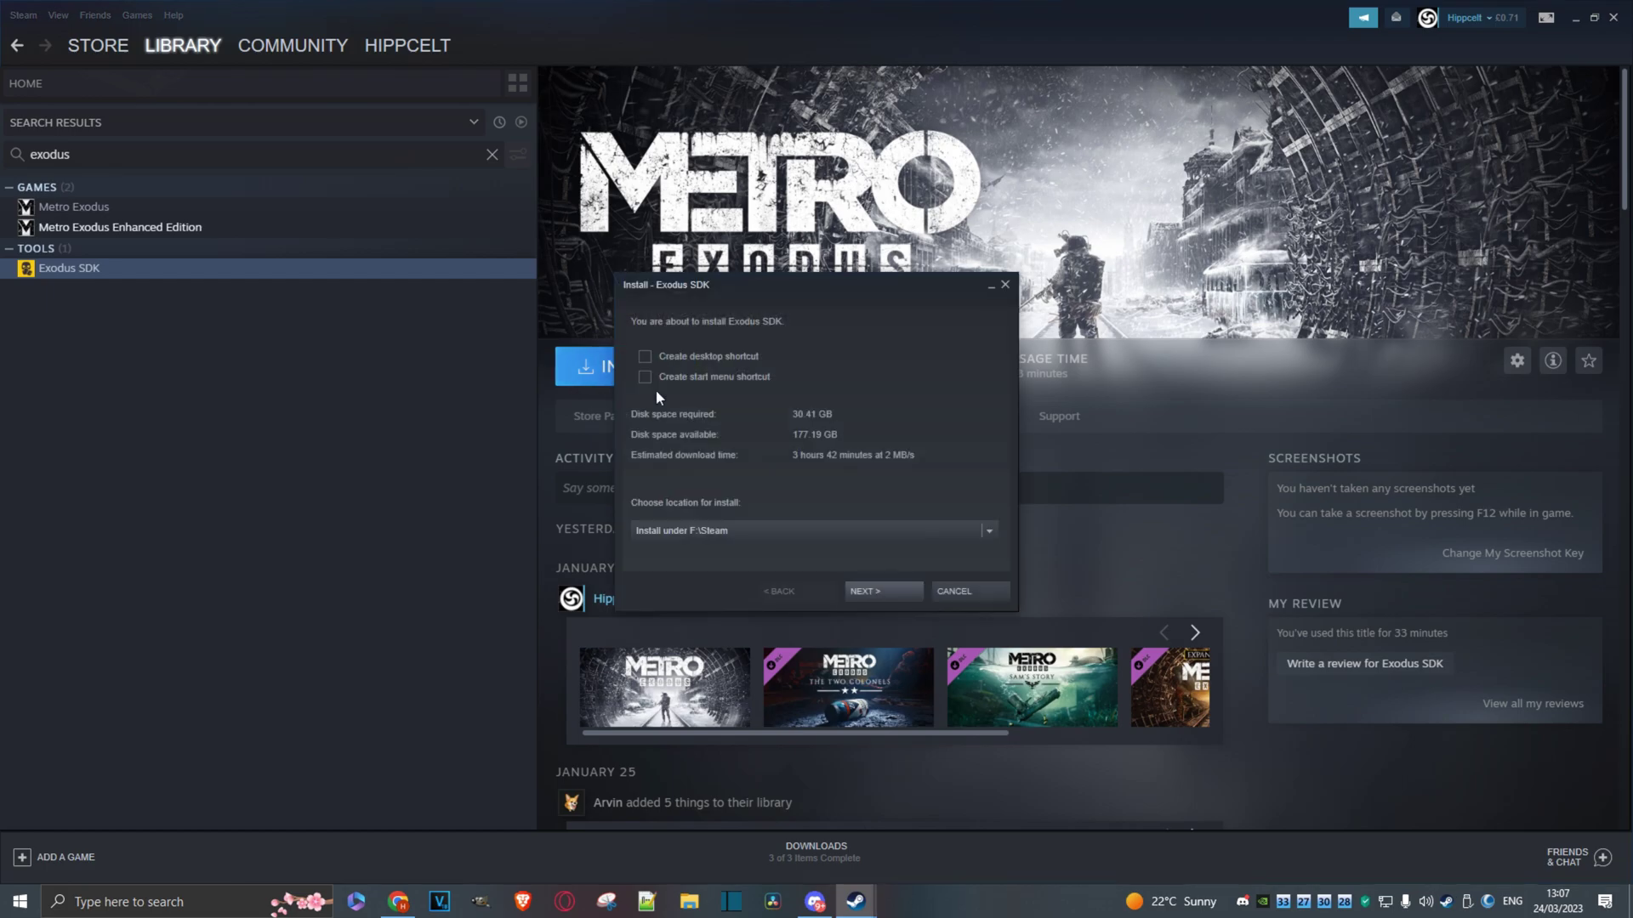
pyautogui.click(874, 594)
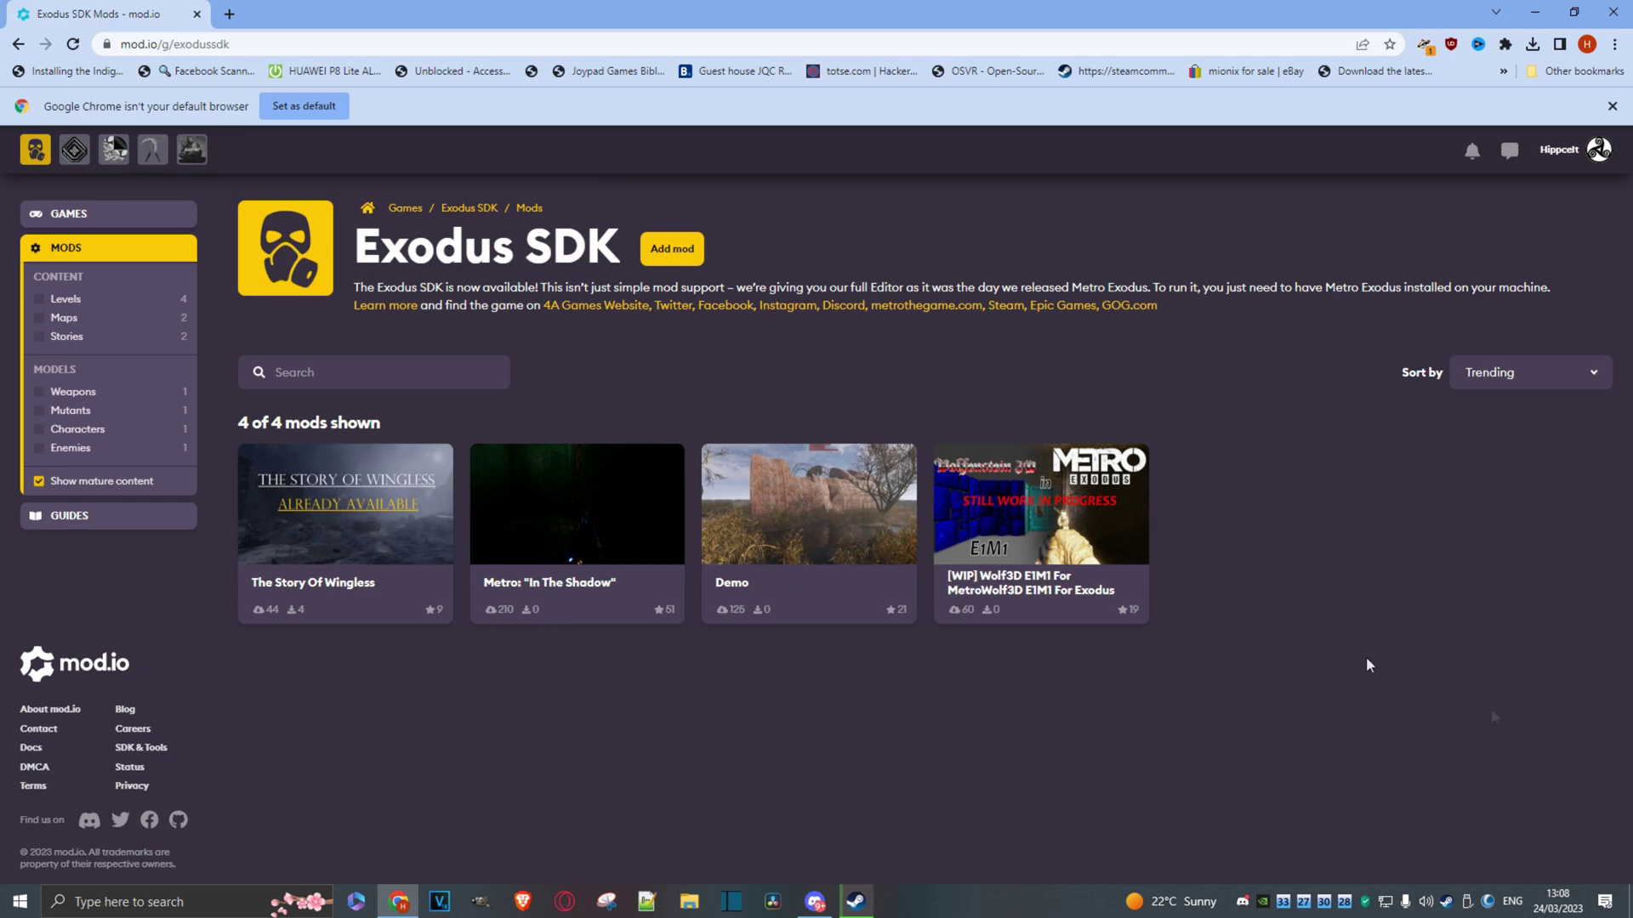
# Open the Metro: 'In The Shadow' mod page and scroll to its screenshots and description.
pyautogui.click(582, 493)
pyautogui.scroll(-4, 1367, 676)
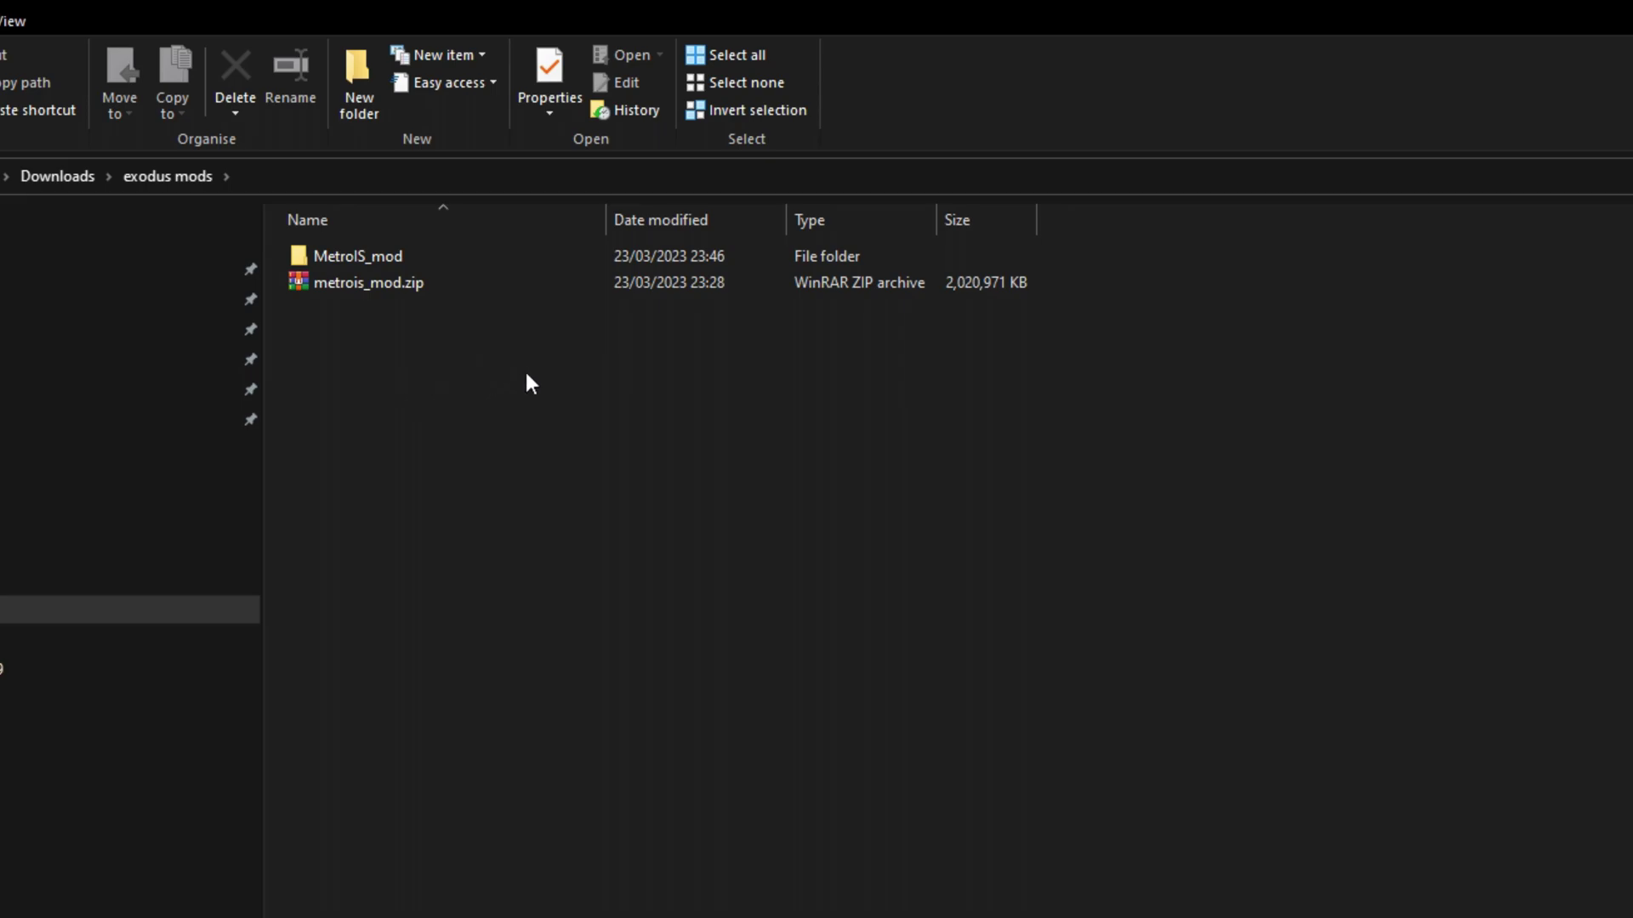
# Inspect metrois_mod.zip in WinRAR, close it, and open the extracted MetroIS_mod folder.
pyautogui.doubleClick(341, 284)
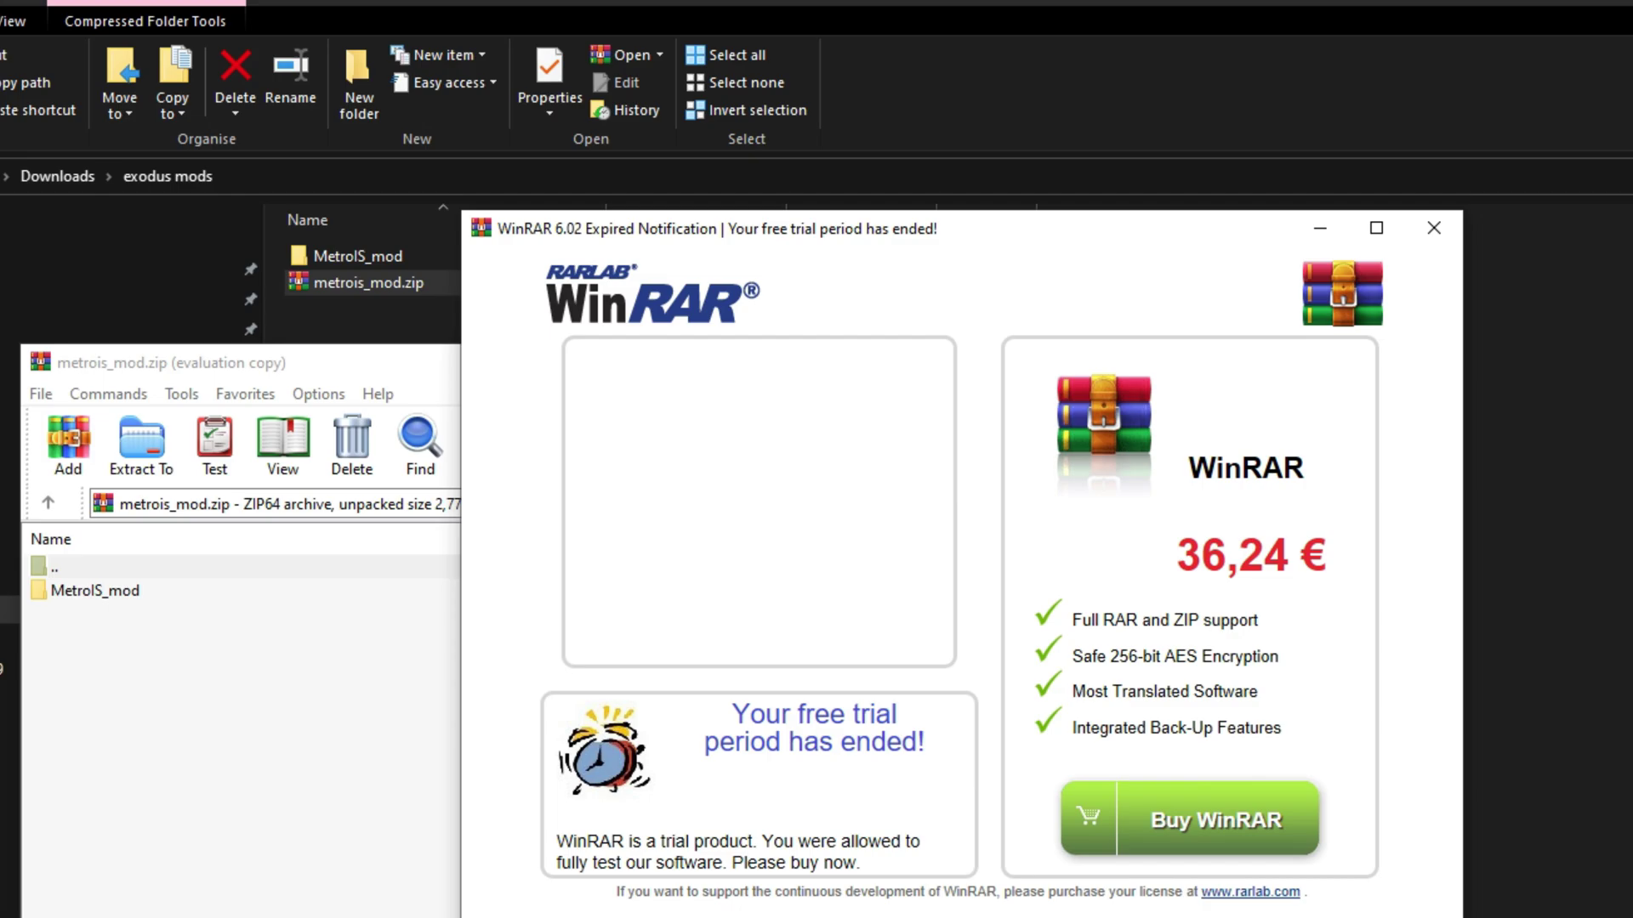
pyautogui.press('Escape')
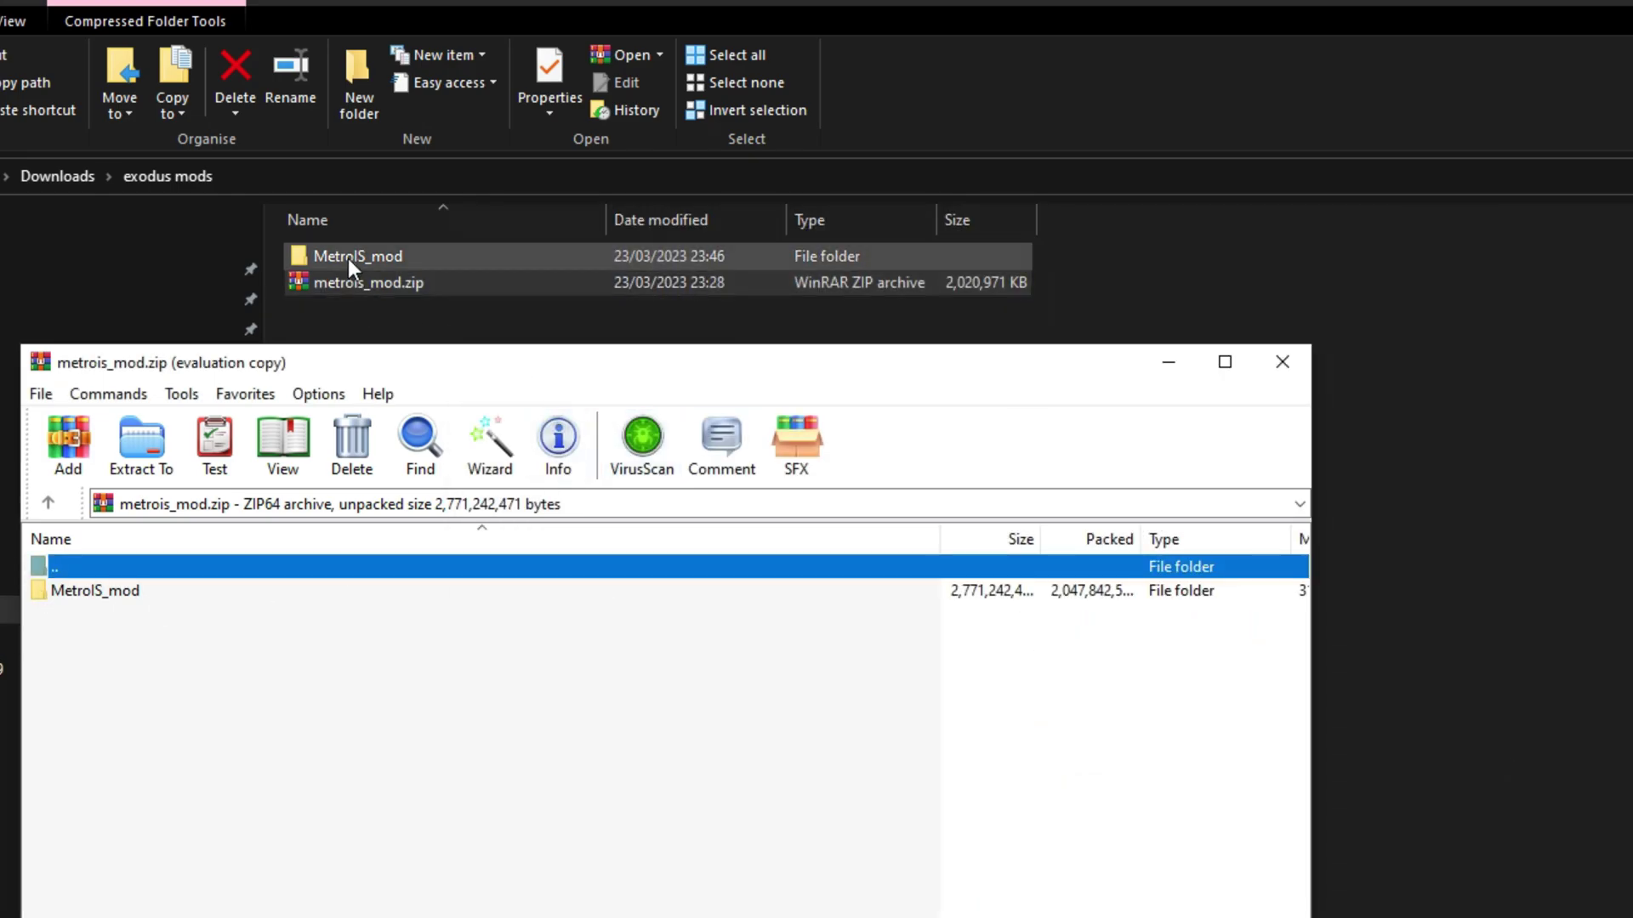
pyautogui.click(1281, 363)
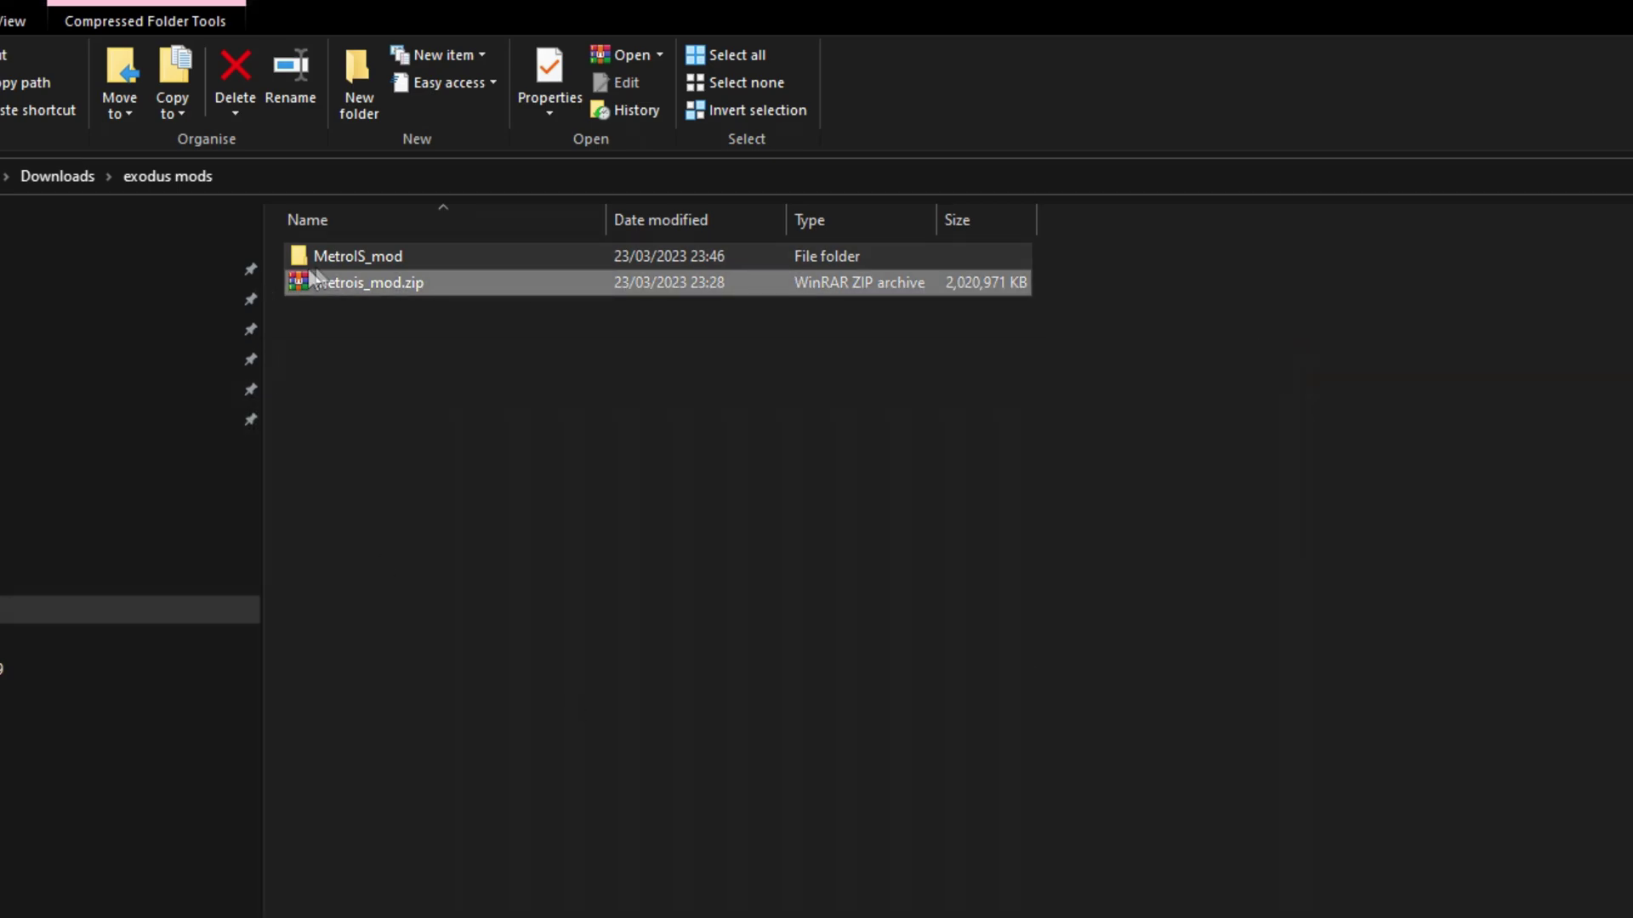
pyautogui.doubleClick(324, 256)
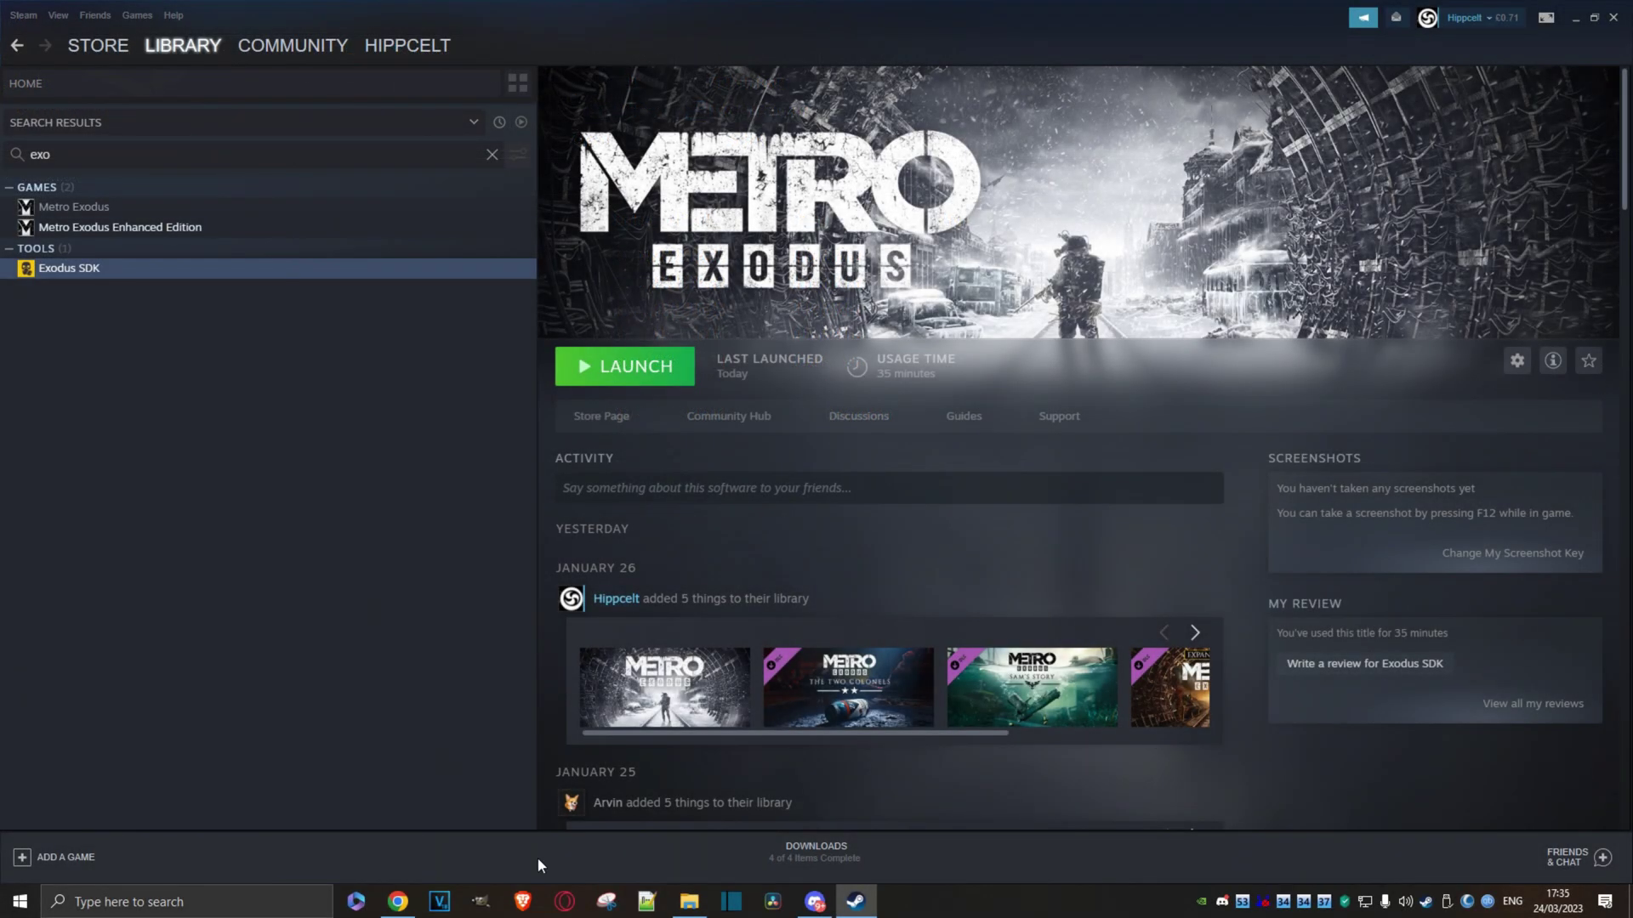
# Browse Metro Exodus Enhanced Edition's local files, then go back to the Exodus SDK page.
pyautogui.click(123, 230)
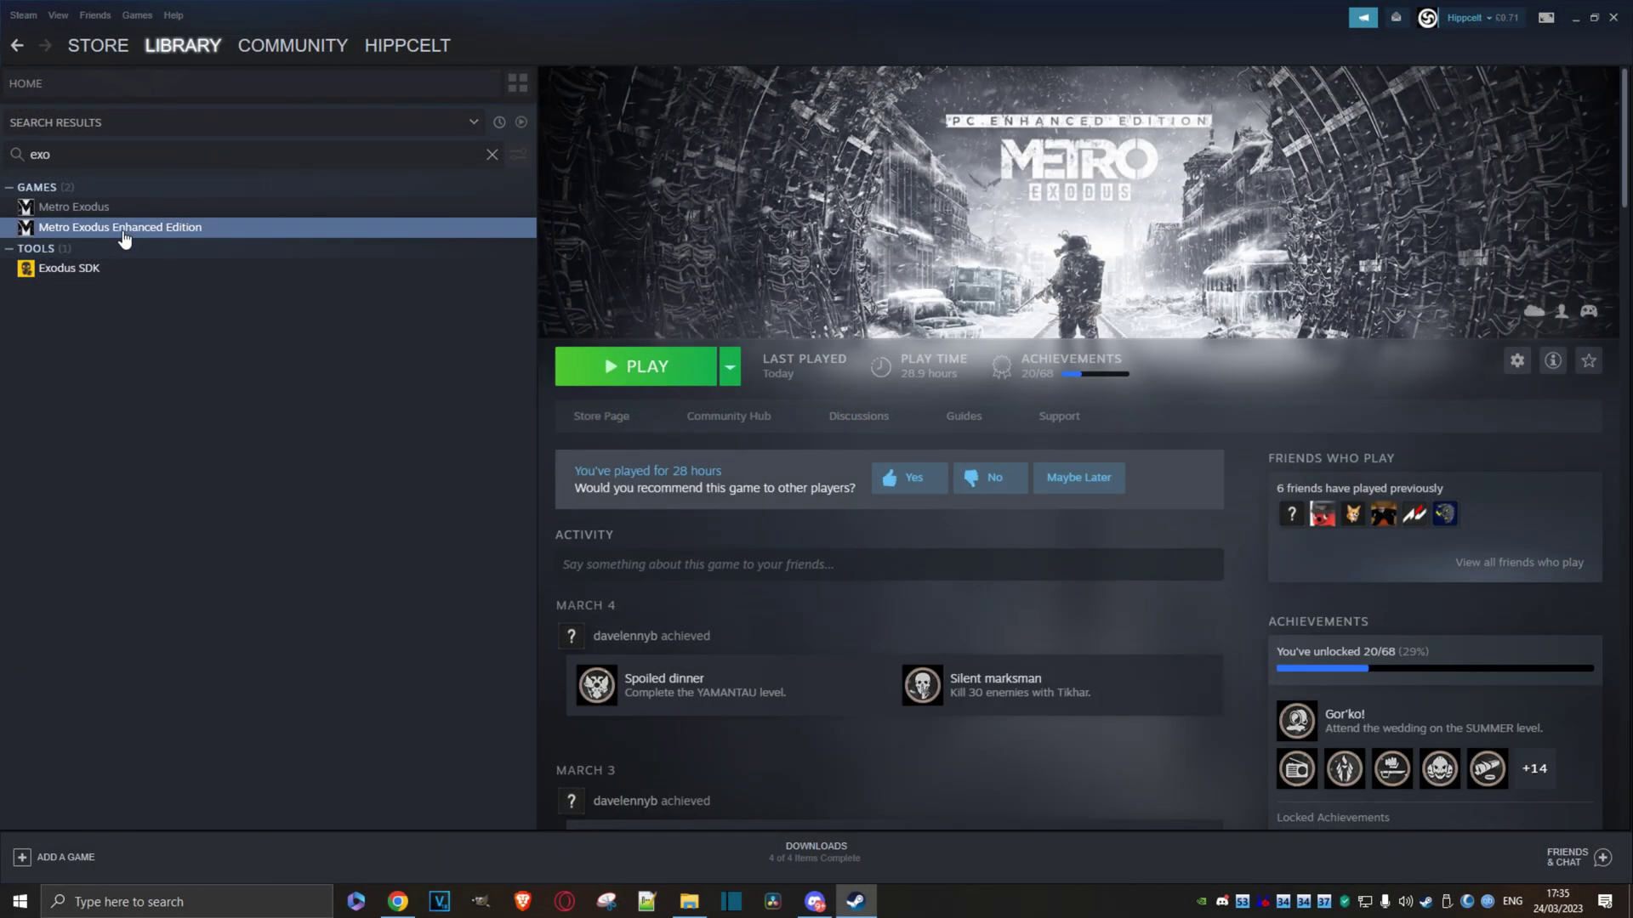
pyautogui.click(1517, 361)
pyautogui.moveTo(1551, 434)
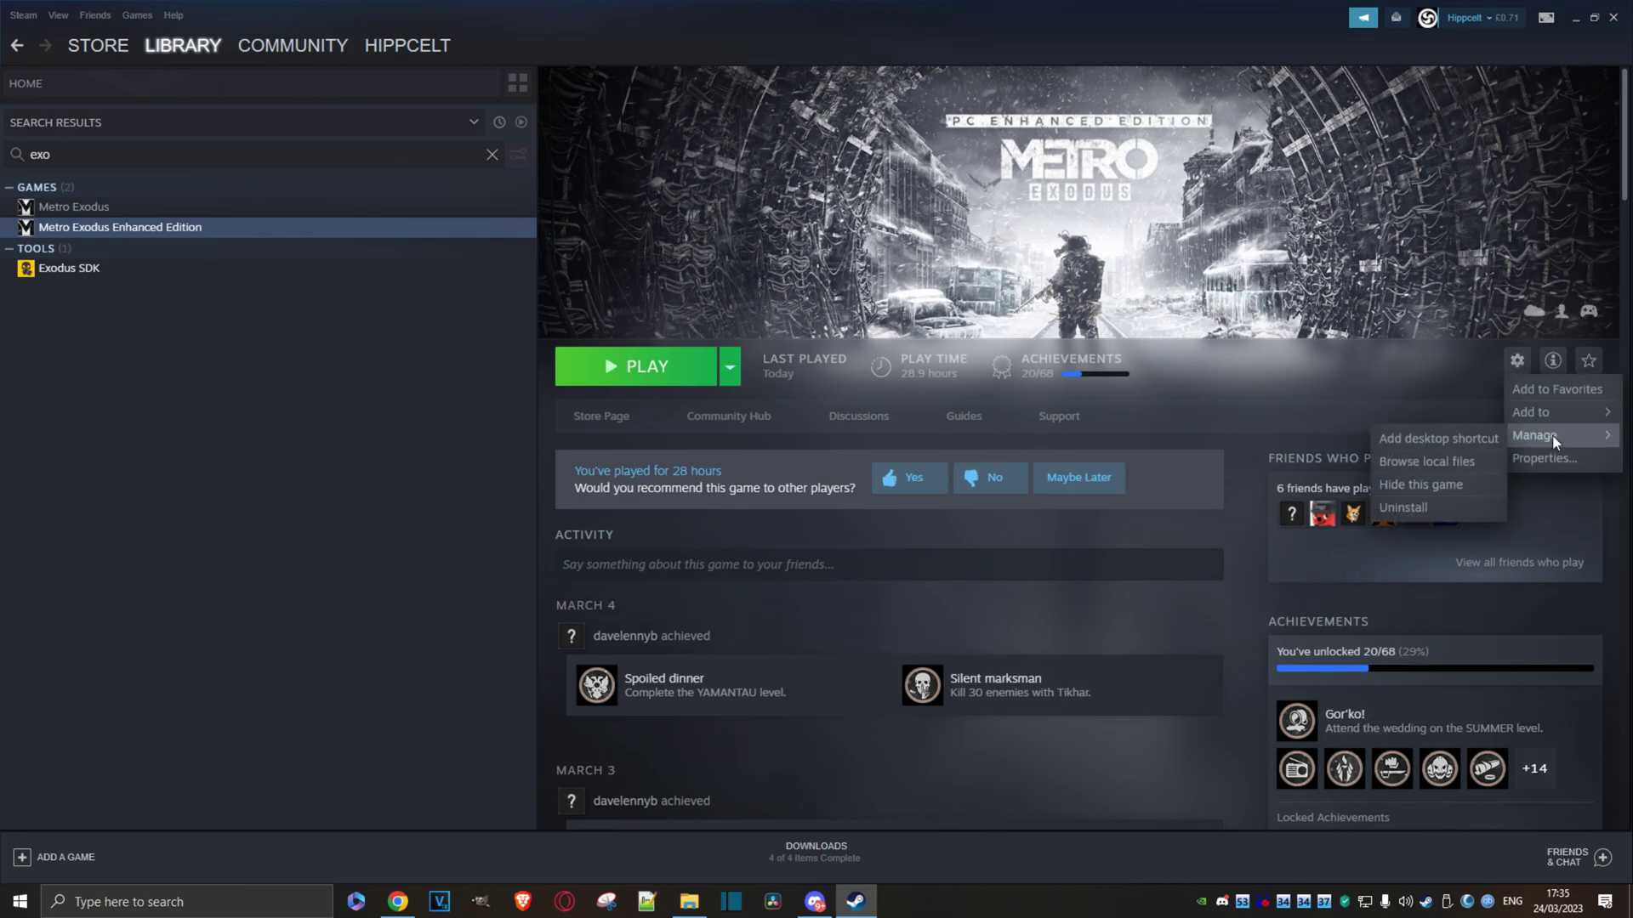
pyautogui.click(1421, 466)
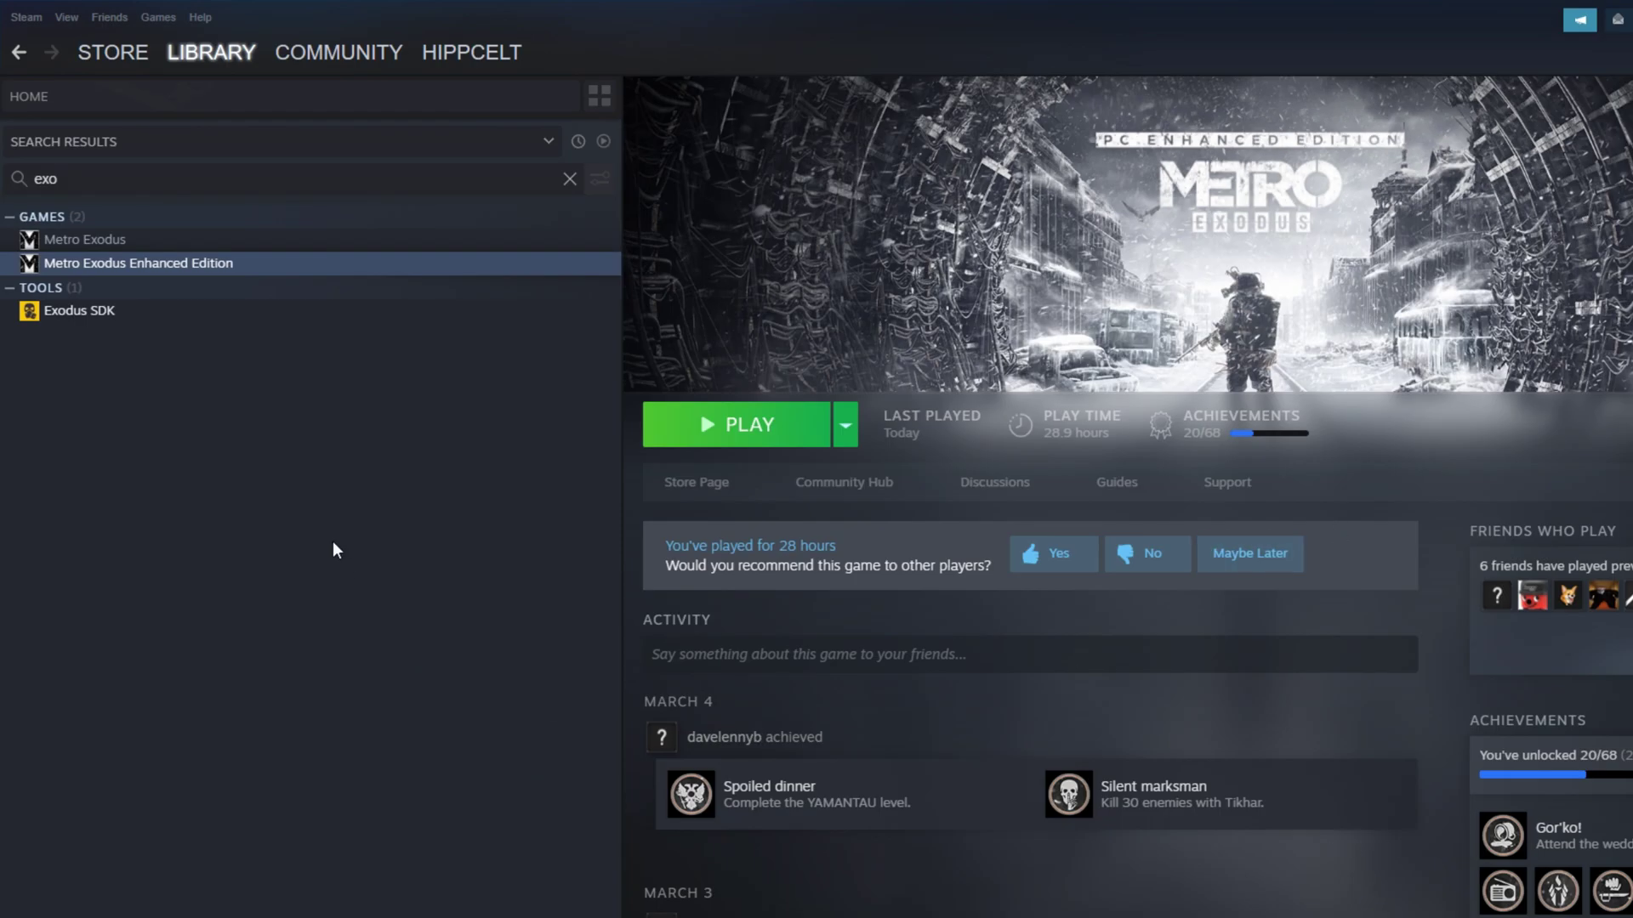
pyautogui.click(94, 313)
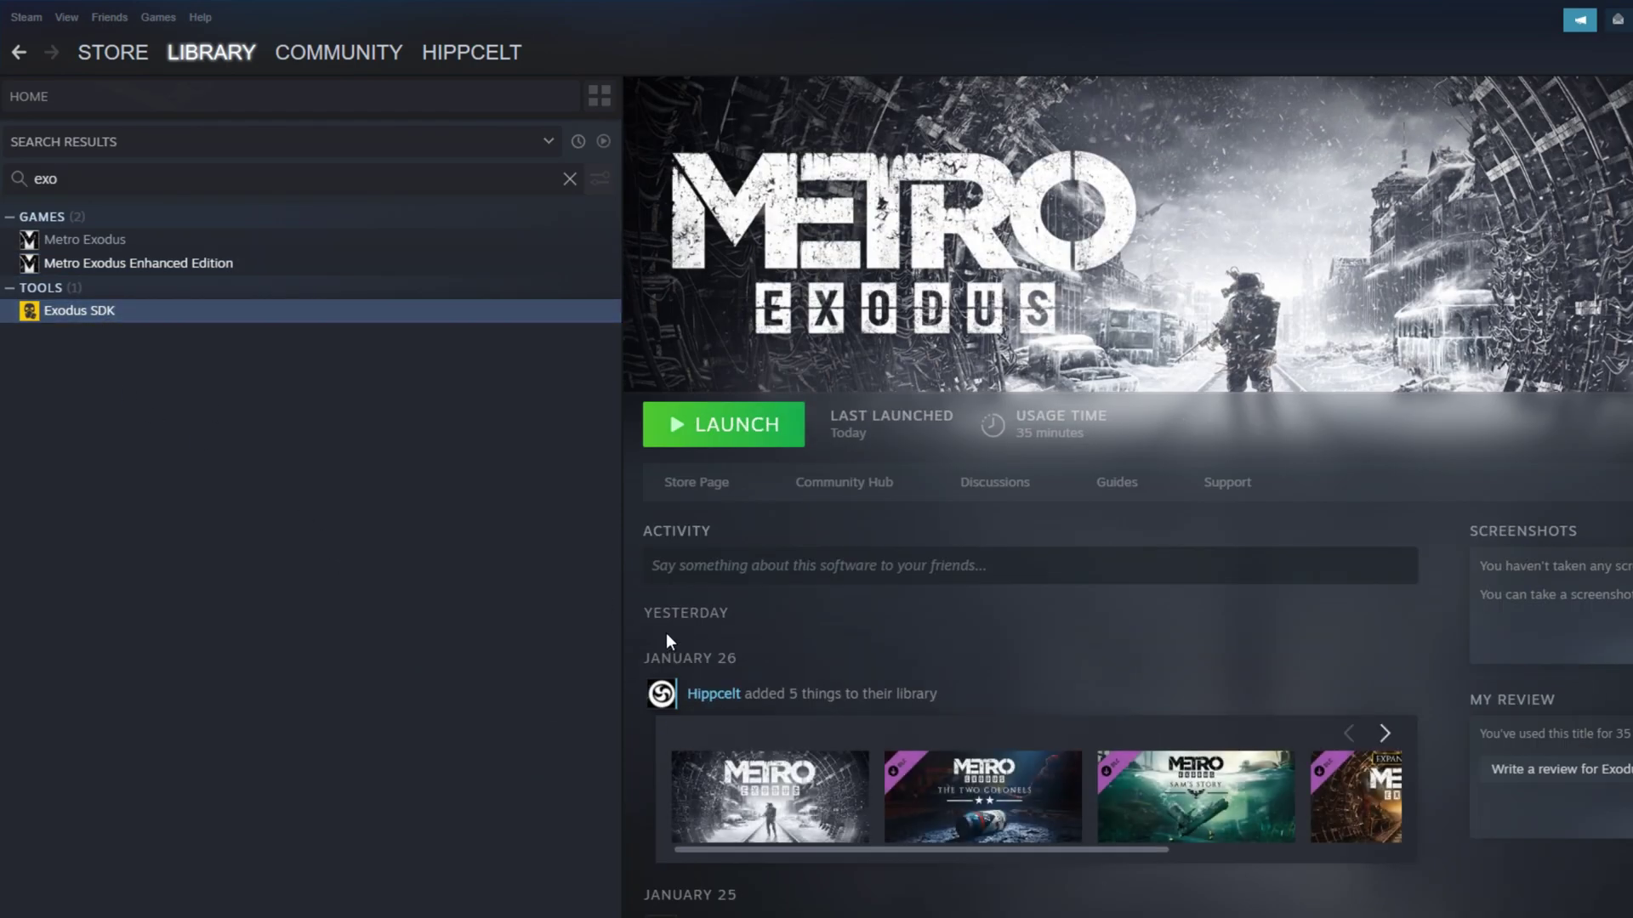
# Launch the Exodus SDK from its Steam library page.
pyautogui.click(716, 430)
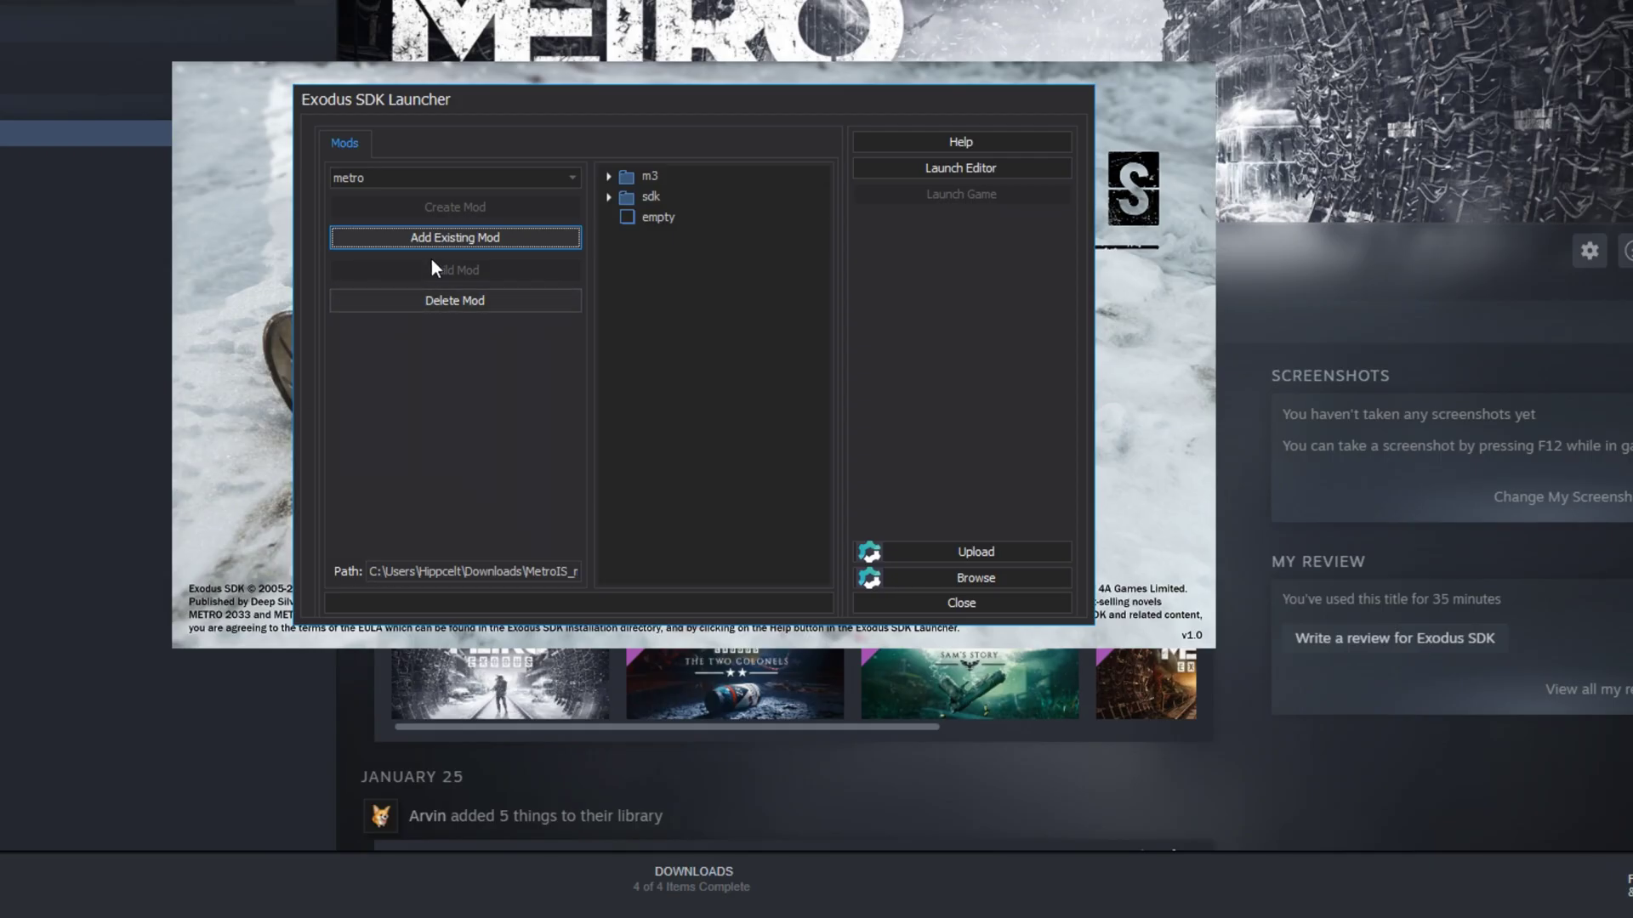
# Add an existing mod by choosing Downloads > exodus mods > MetroIS_mod as its folder.
pyautogui.click(454, 236)
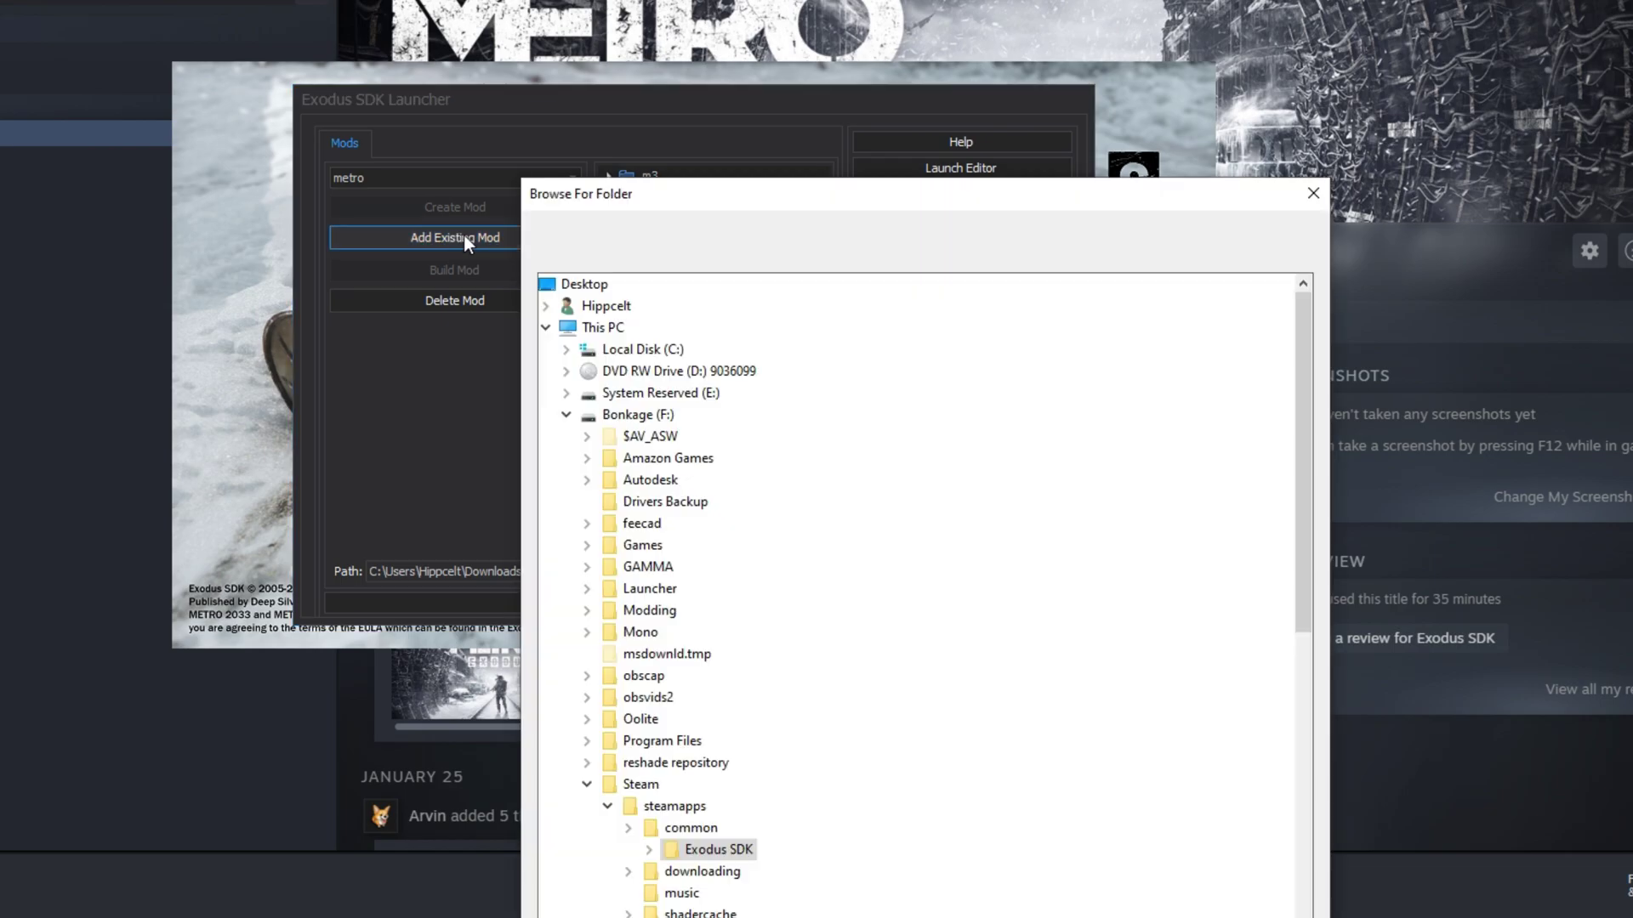
pyautogui.moveTo(800, 219); pyautogui.dragTo(795, 0)
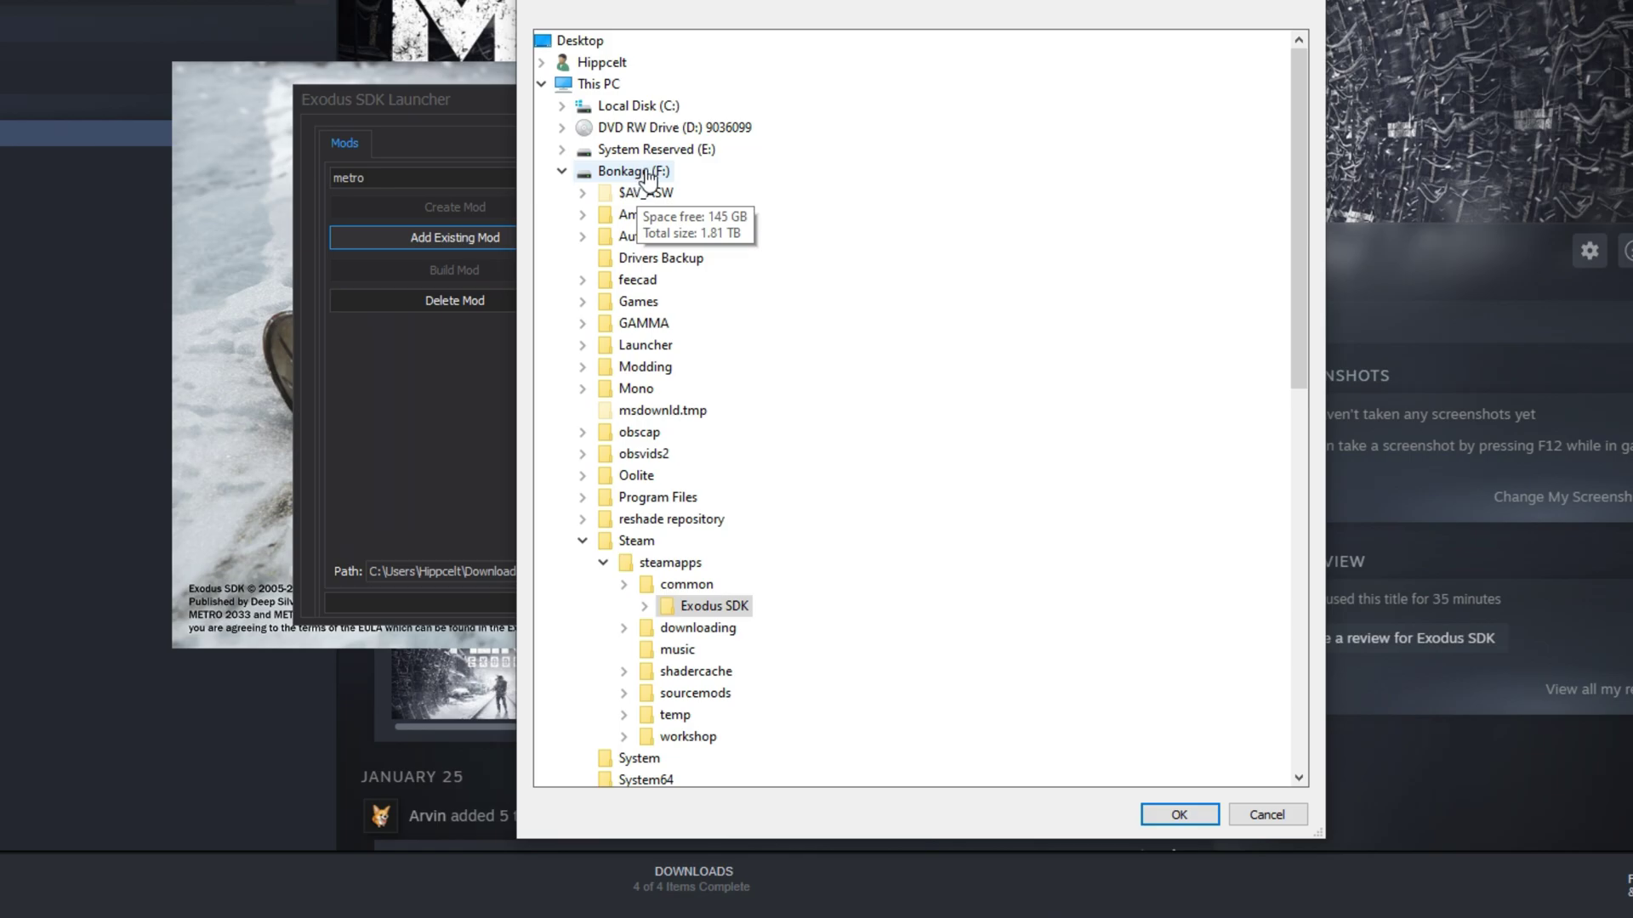
pyautogui.click(543, 63)
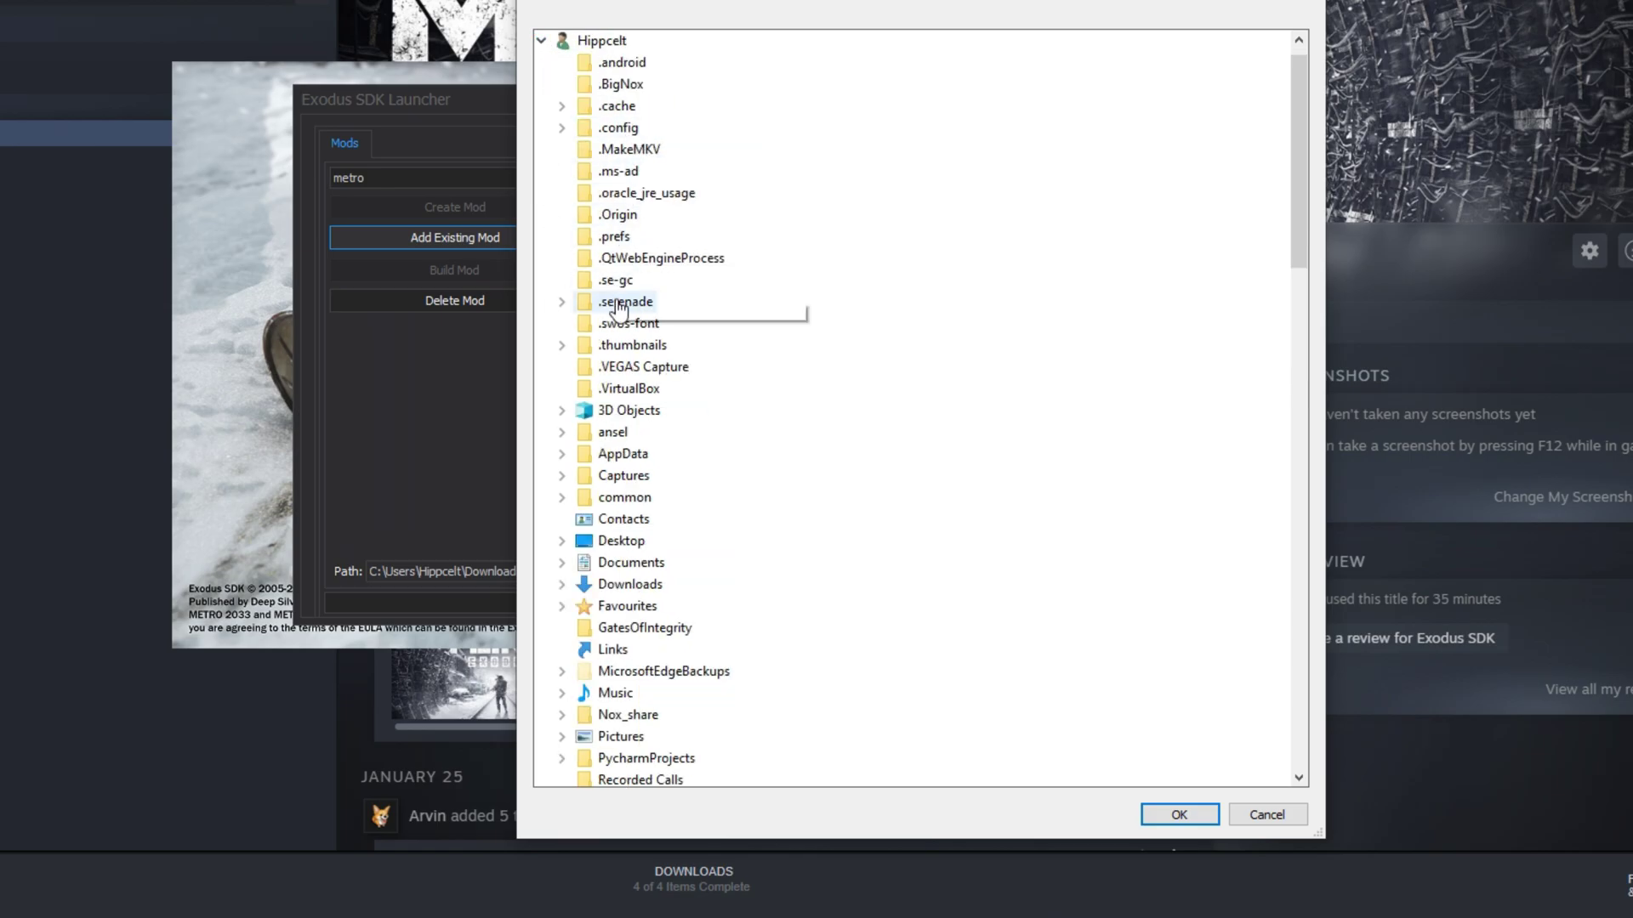
pyautogui.scroll(-4, 638, 476)
pyautogui.scroll(-1, 659, 595)
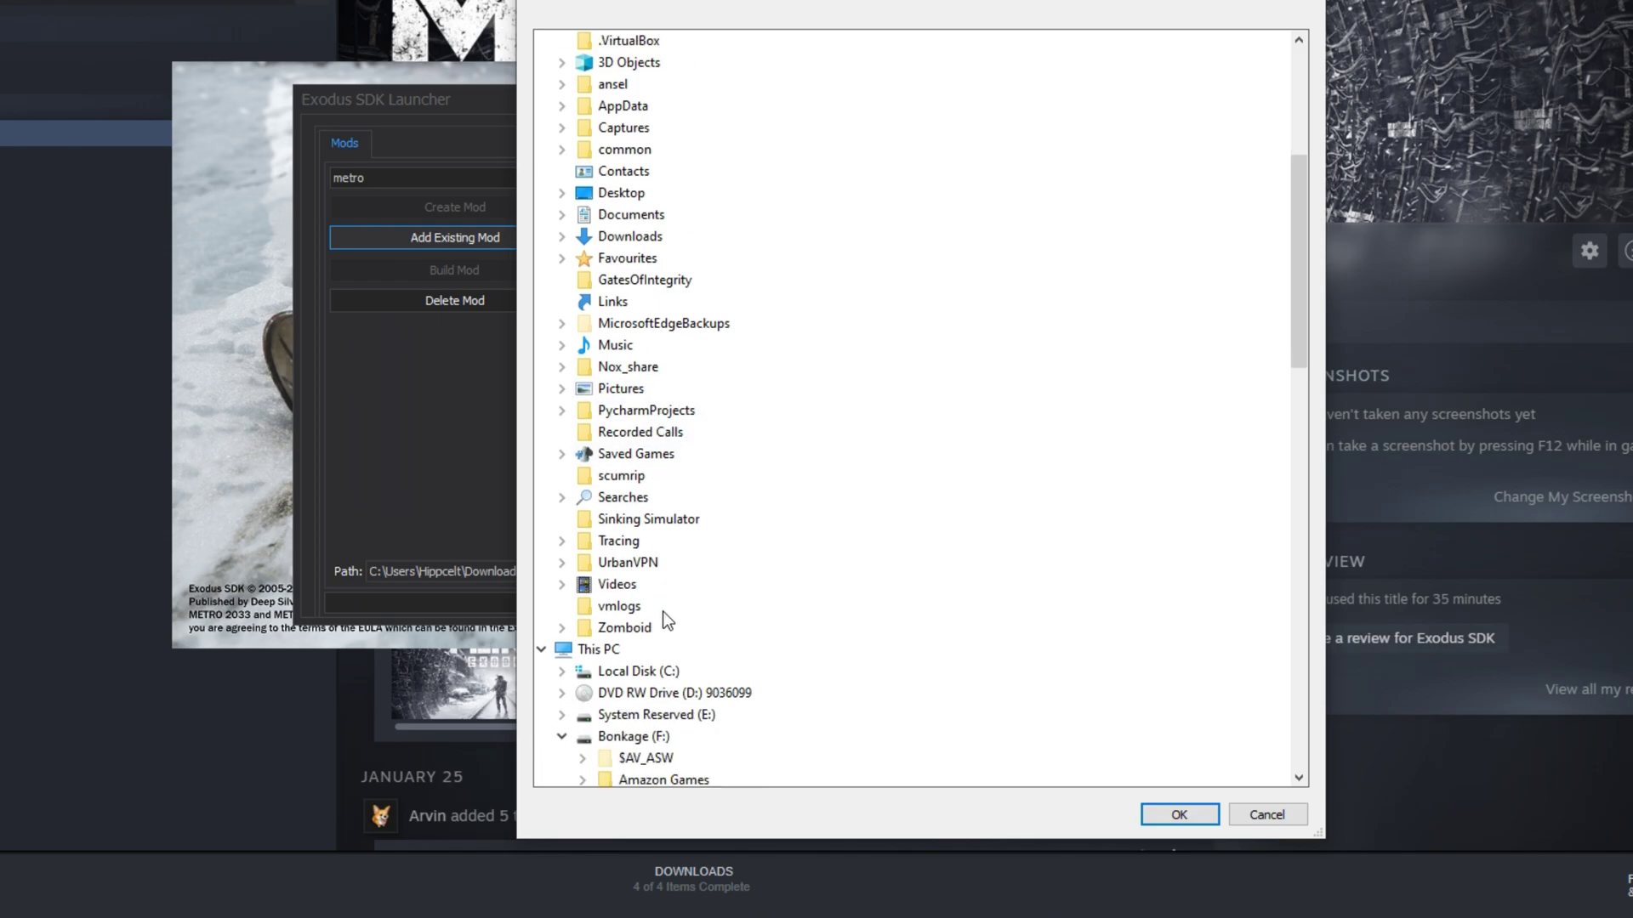
pyautogui.click(608, 237)
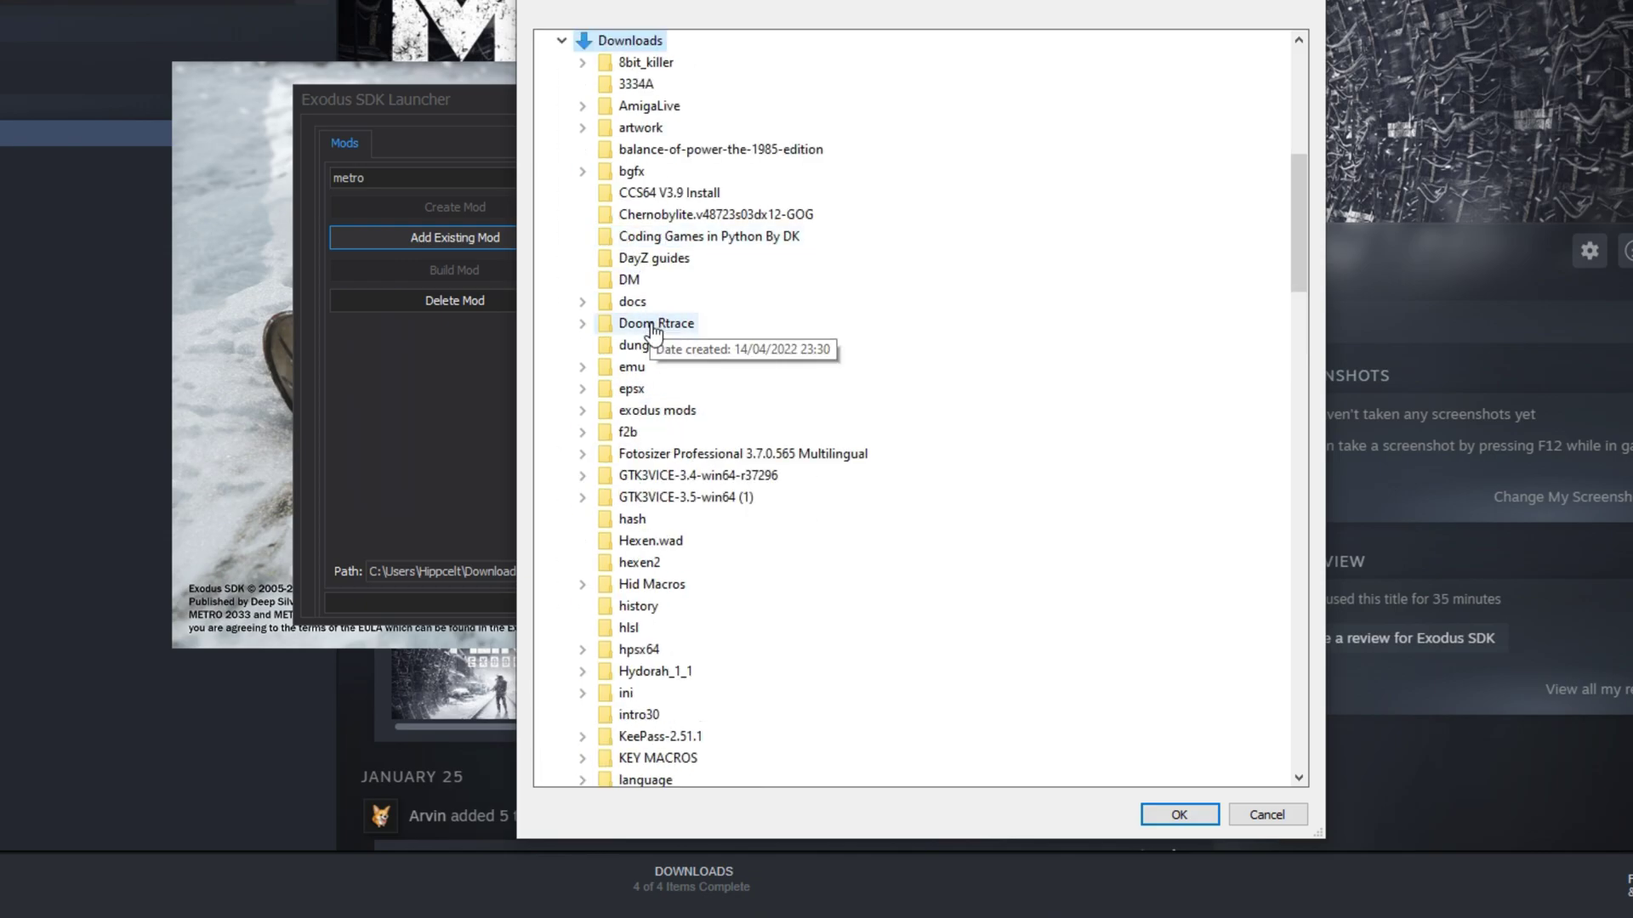
pyautogui.doubleClick(628, 413)
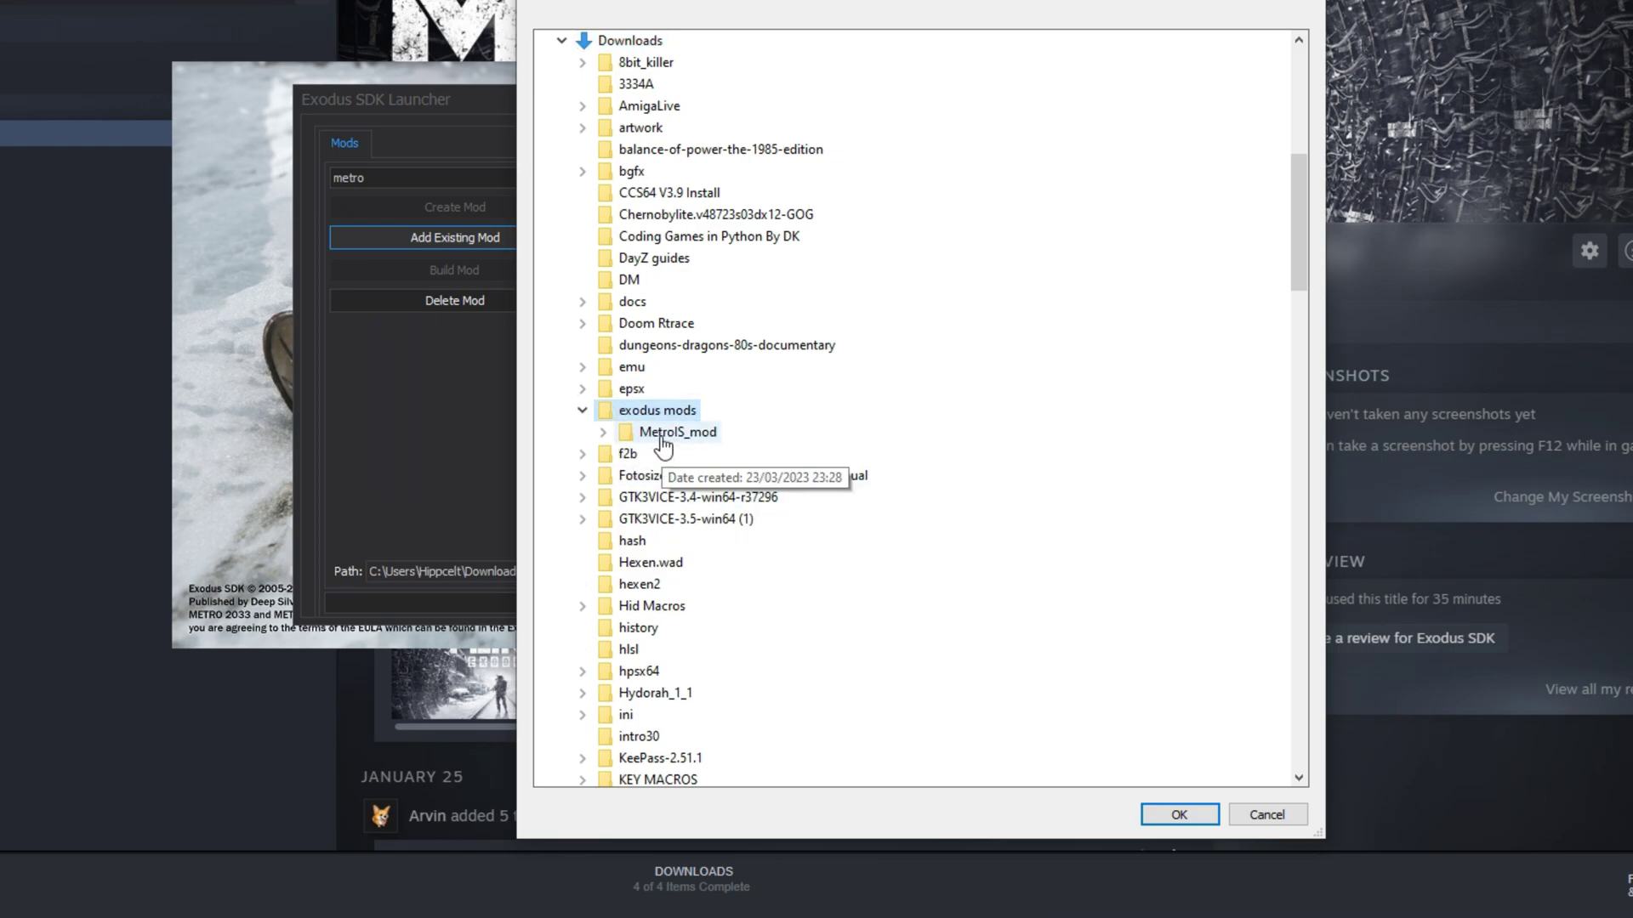
pyautogui.doubleClick(663, 435)
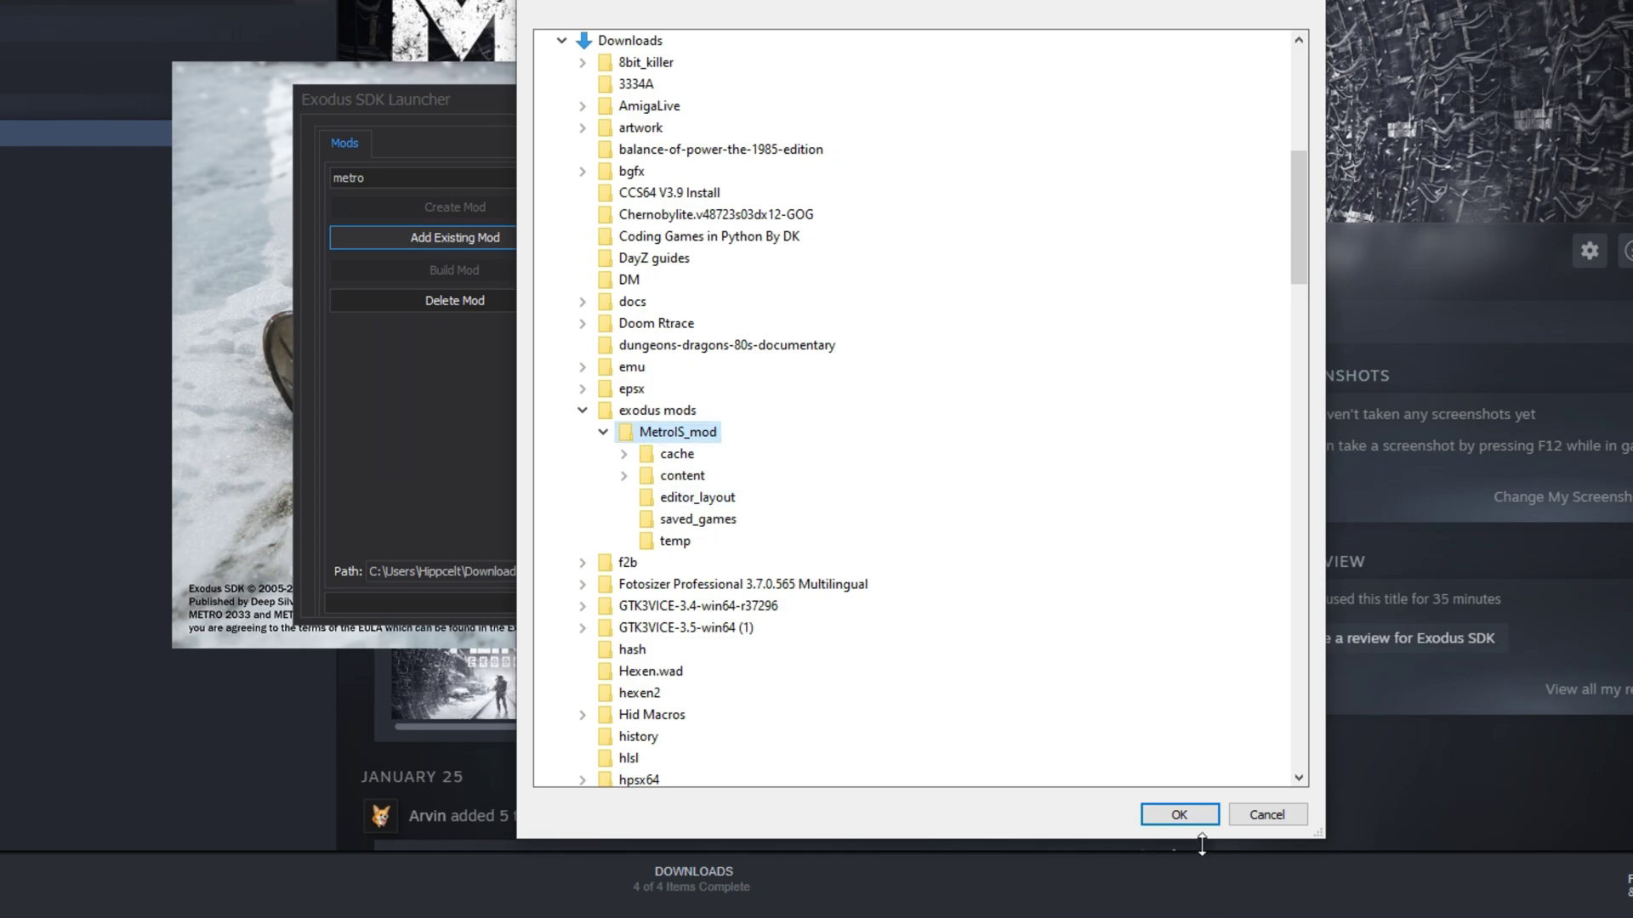
pyautogui.click(1179, 815)
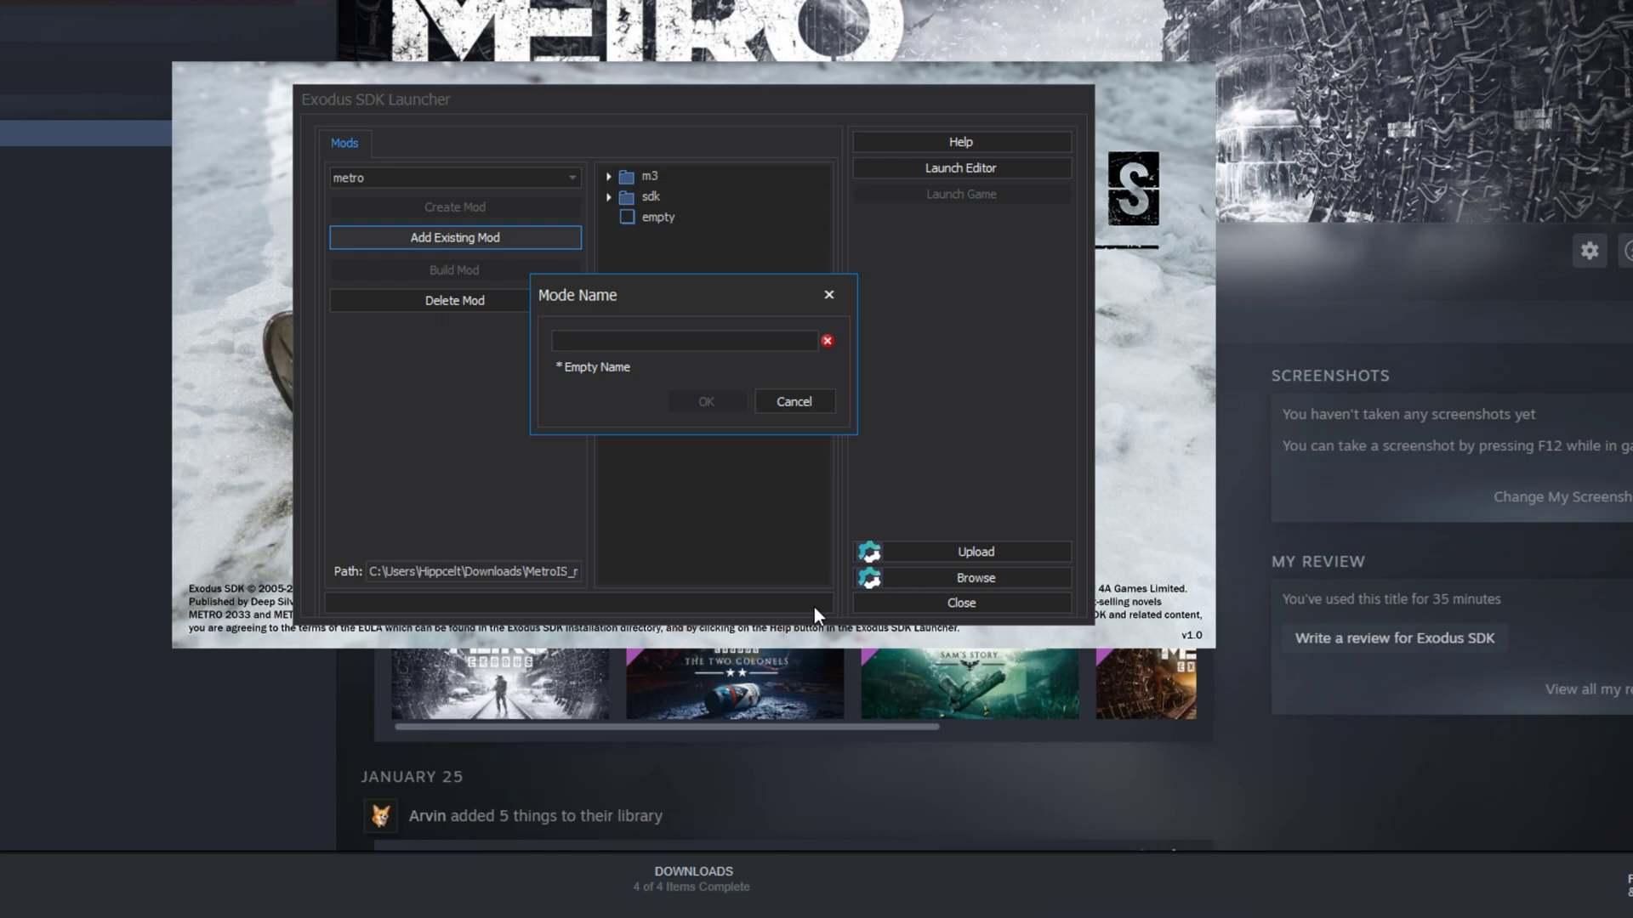
# Name the mod 'metrois', confirm it, and launch Metro Exodus with it.
pyautogui.write('mertr')
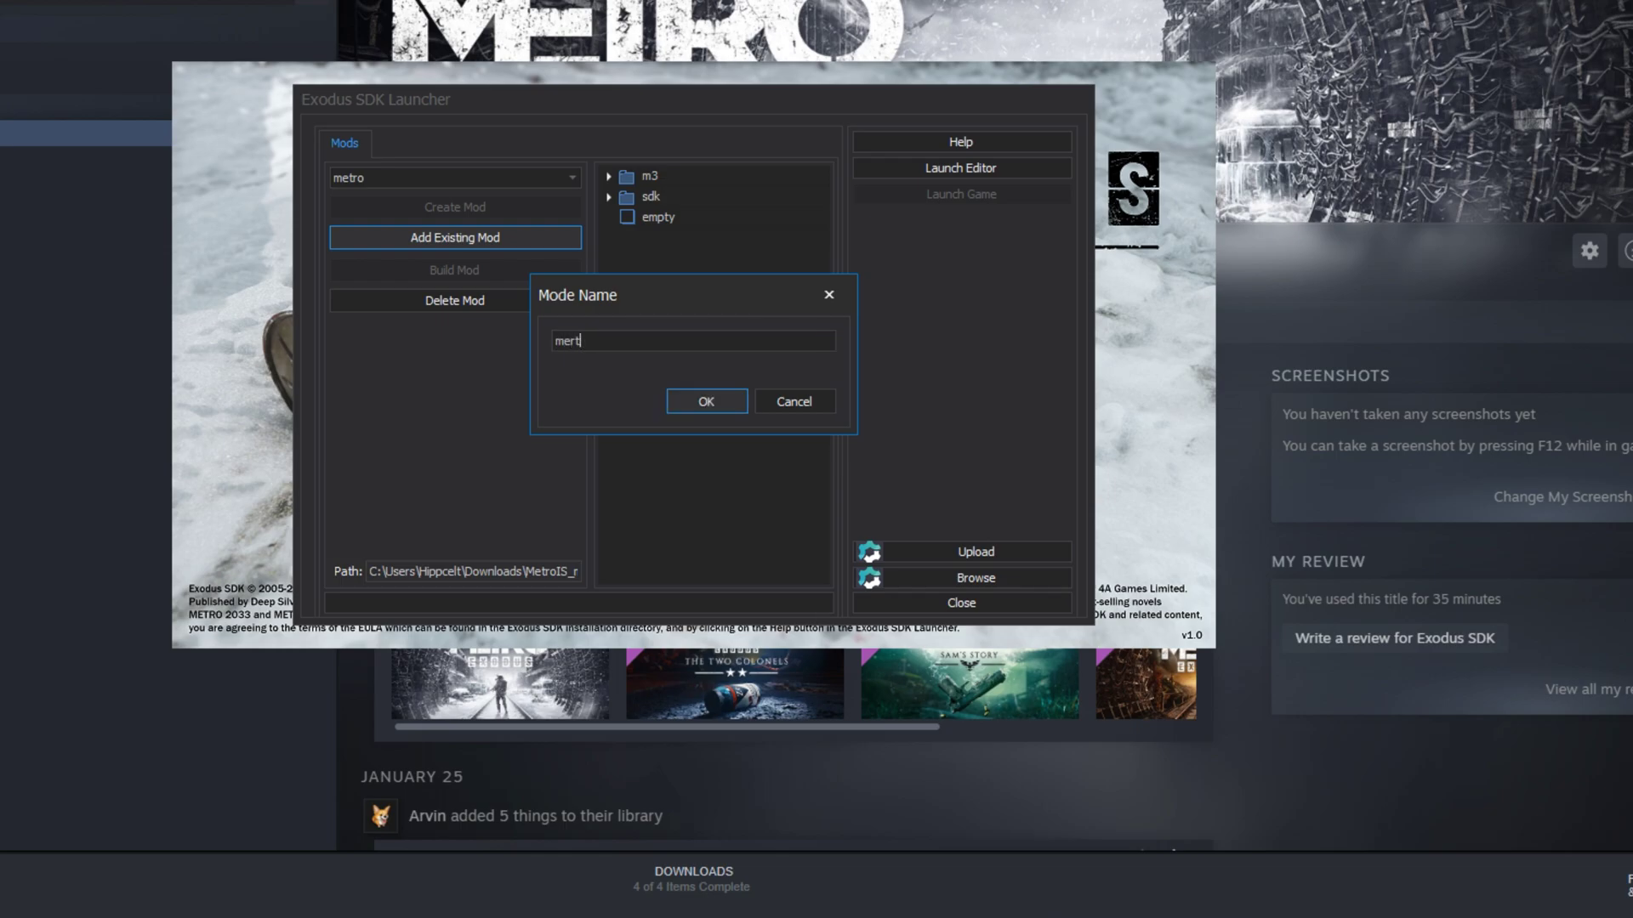
pyautogui.press('BackSpace')
pyautogui.press('BackSpace')
pyautogui.write('trois')
pyautogui.click(707, 402)
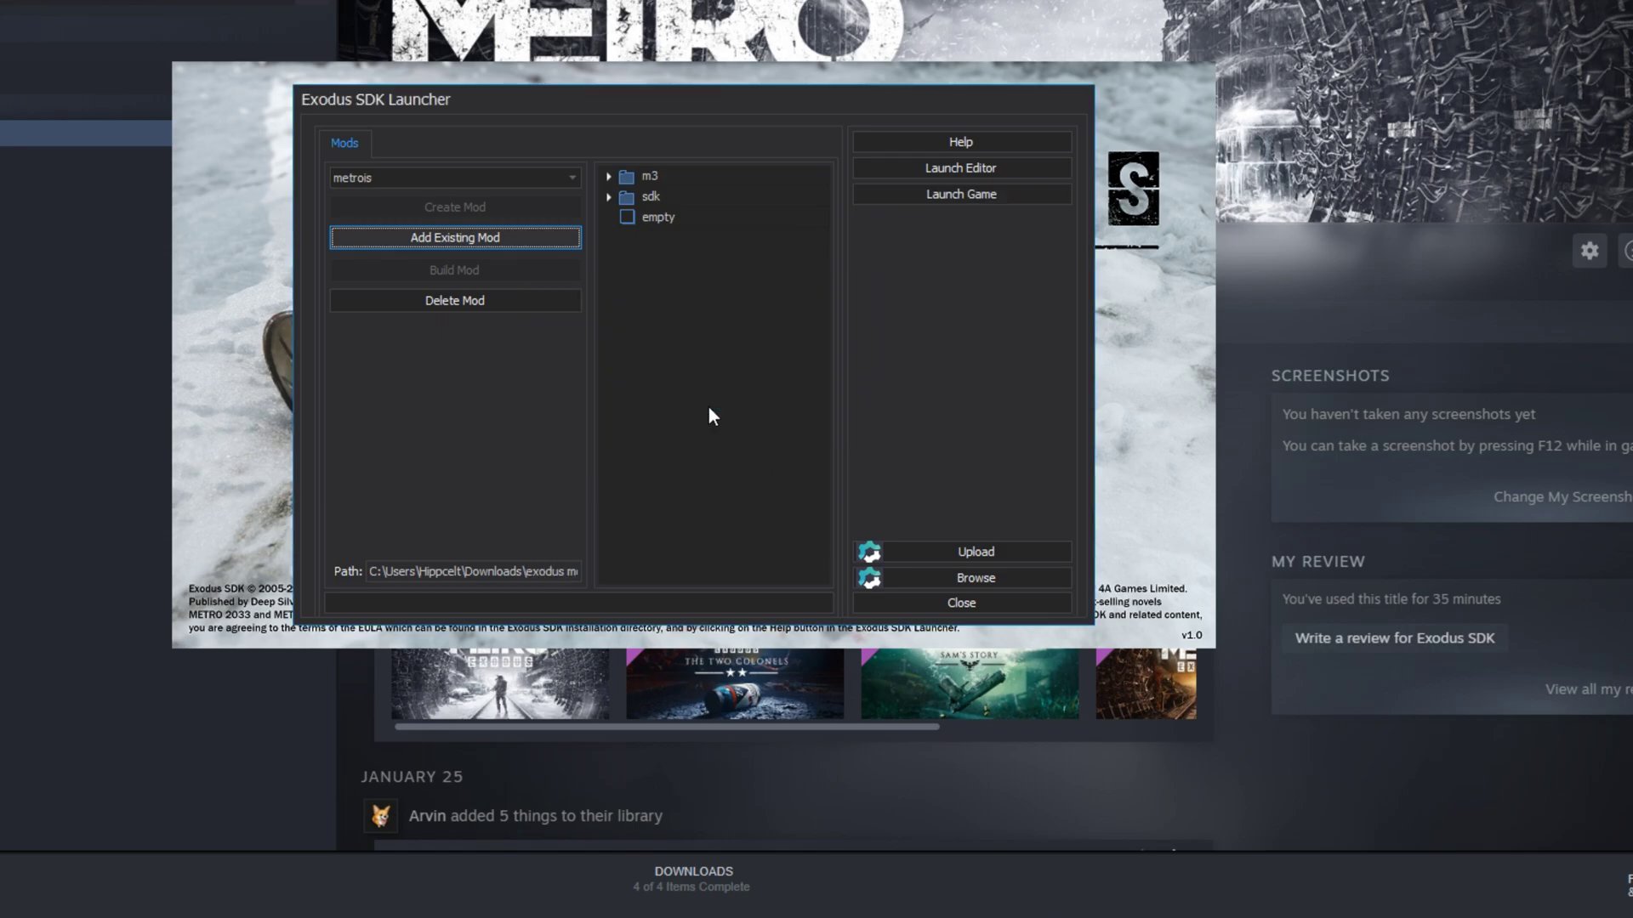
pyautogui.click(936, 193)
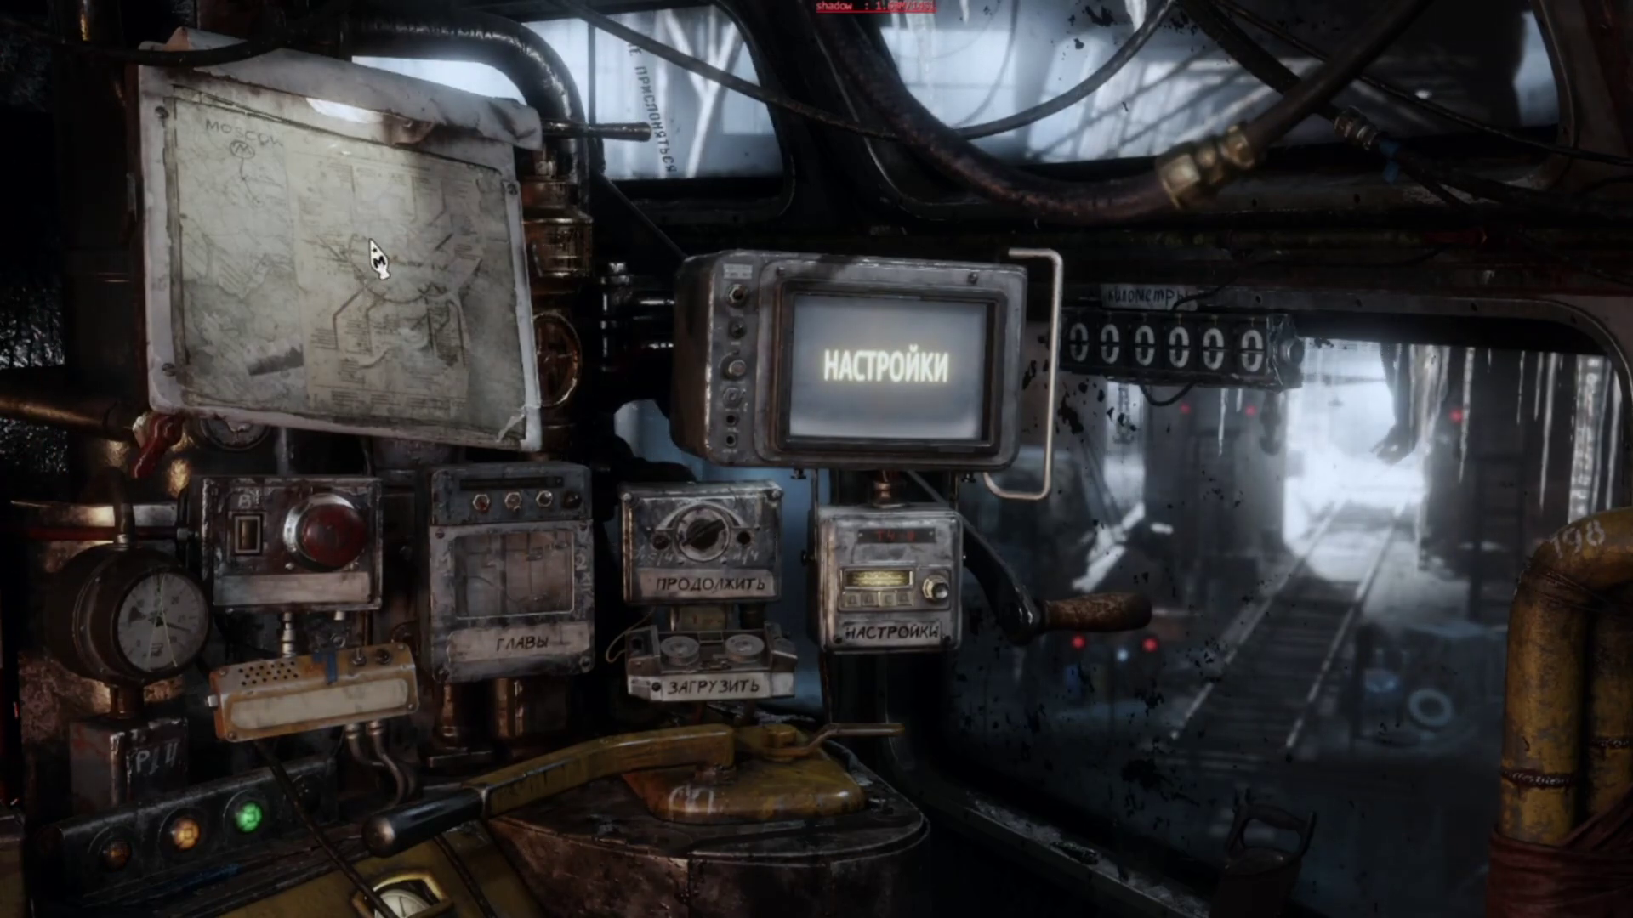
# Open the ГЛАВЫ (chapters) menu and load the mod's episode.
pyautogui.click(508, 580)
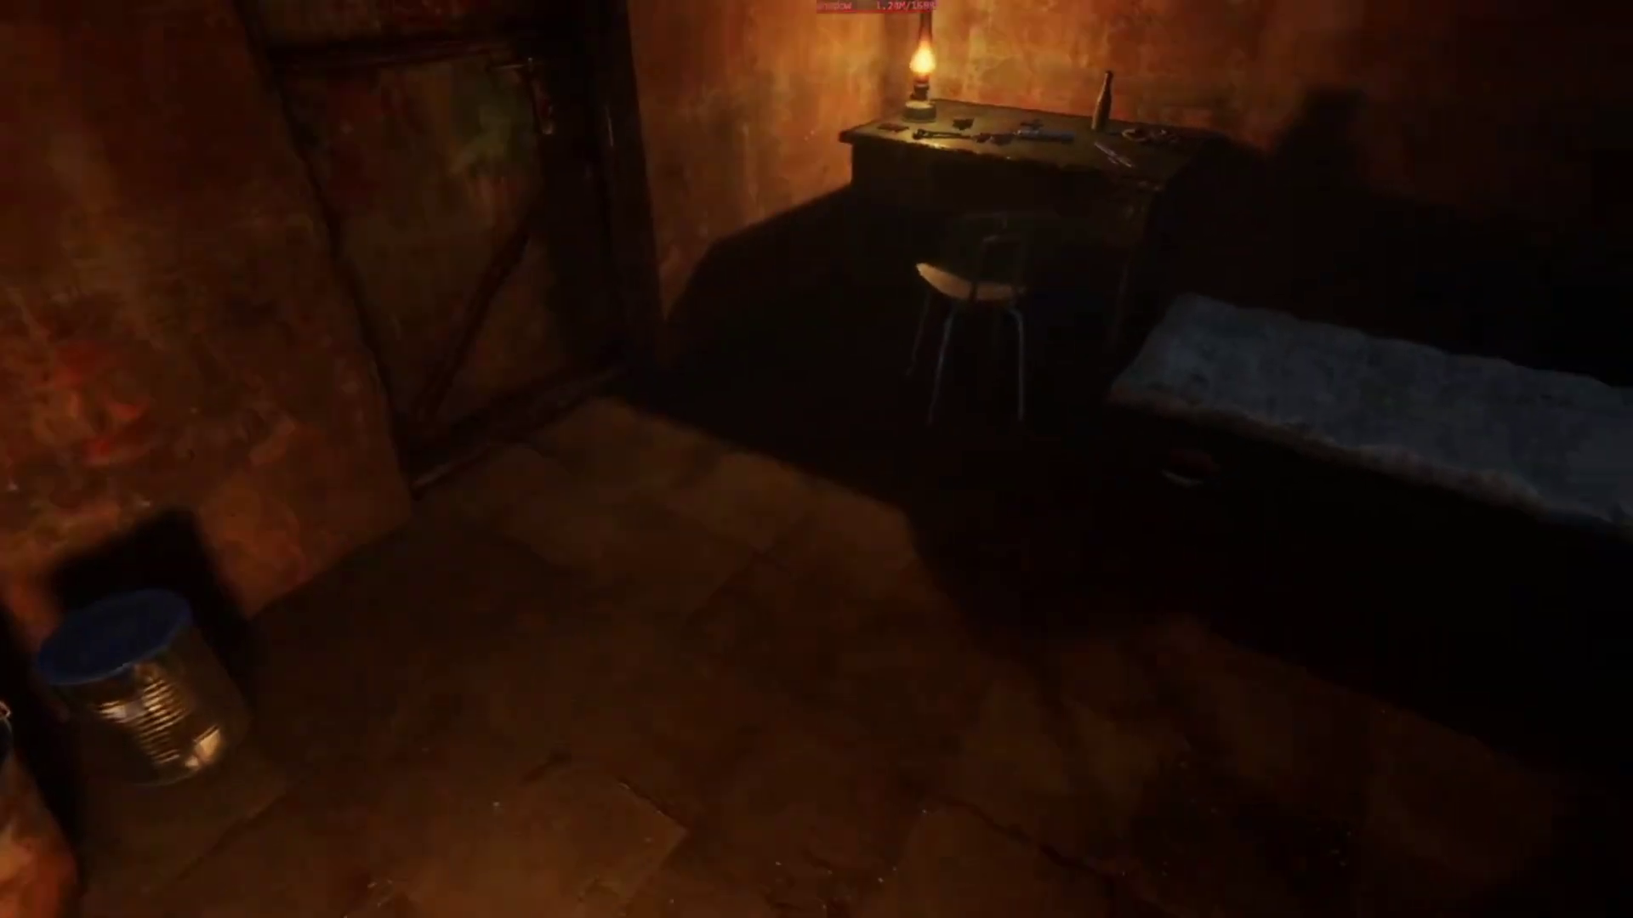
# Take the revolver and ammo from the desk and switch on the flashlight.
pyautogui.press('w')
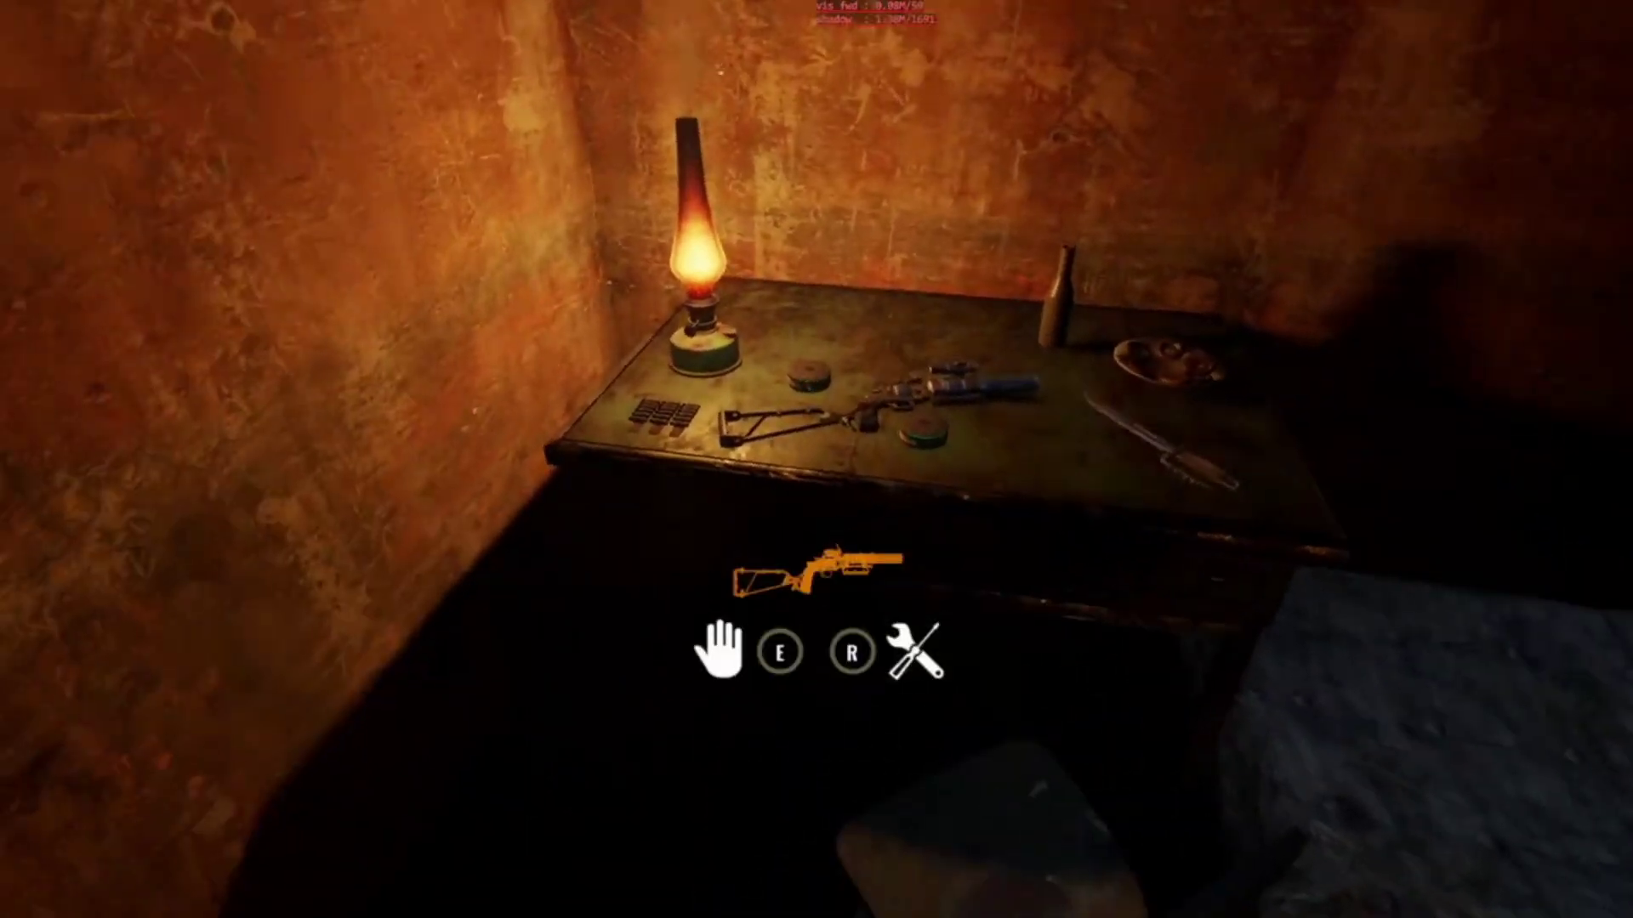
pyautogui.press('e')
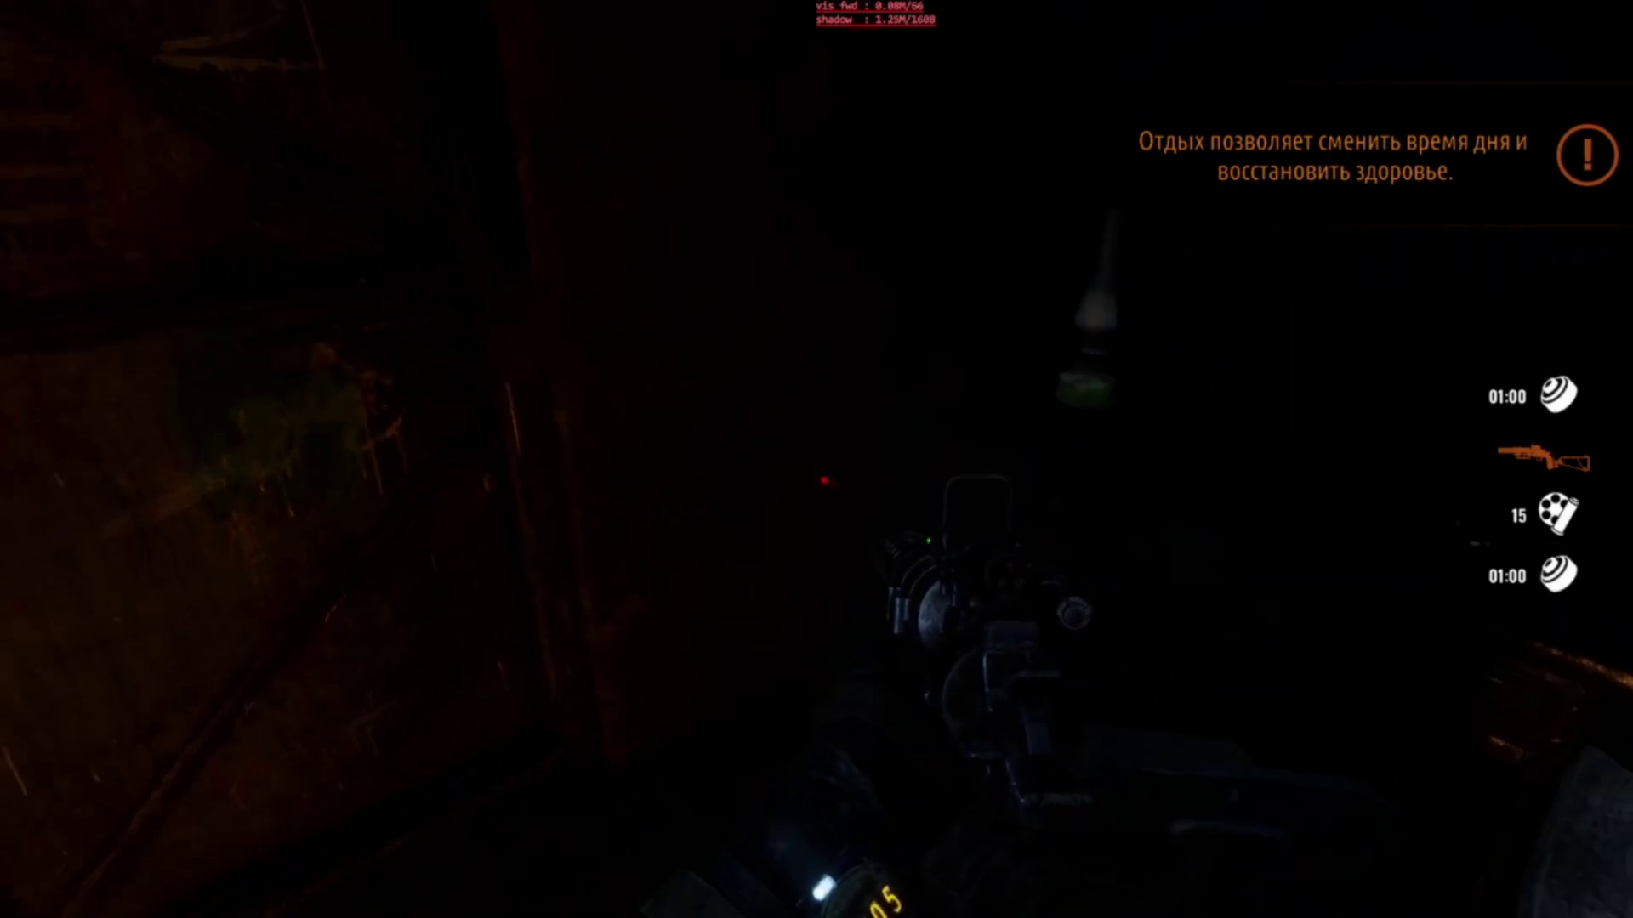
pyautogui.press('f')
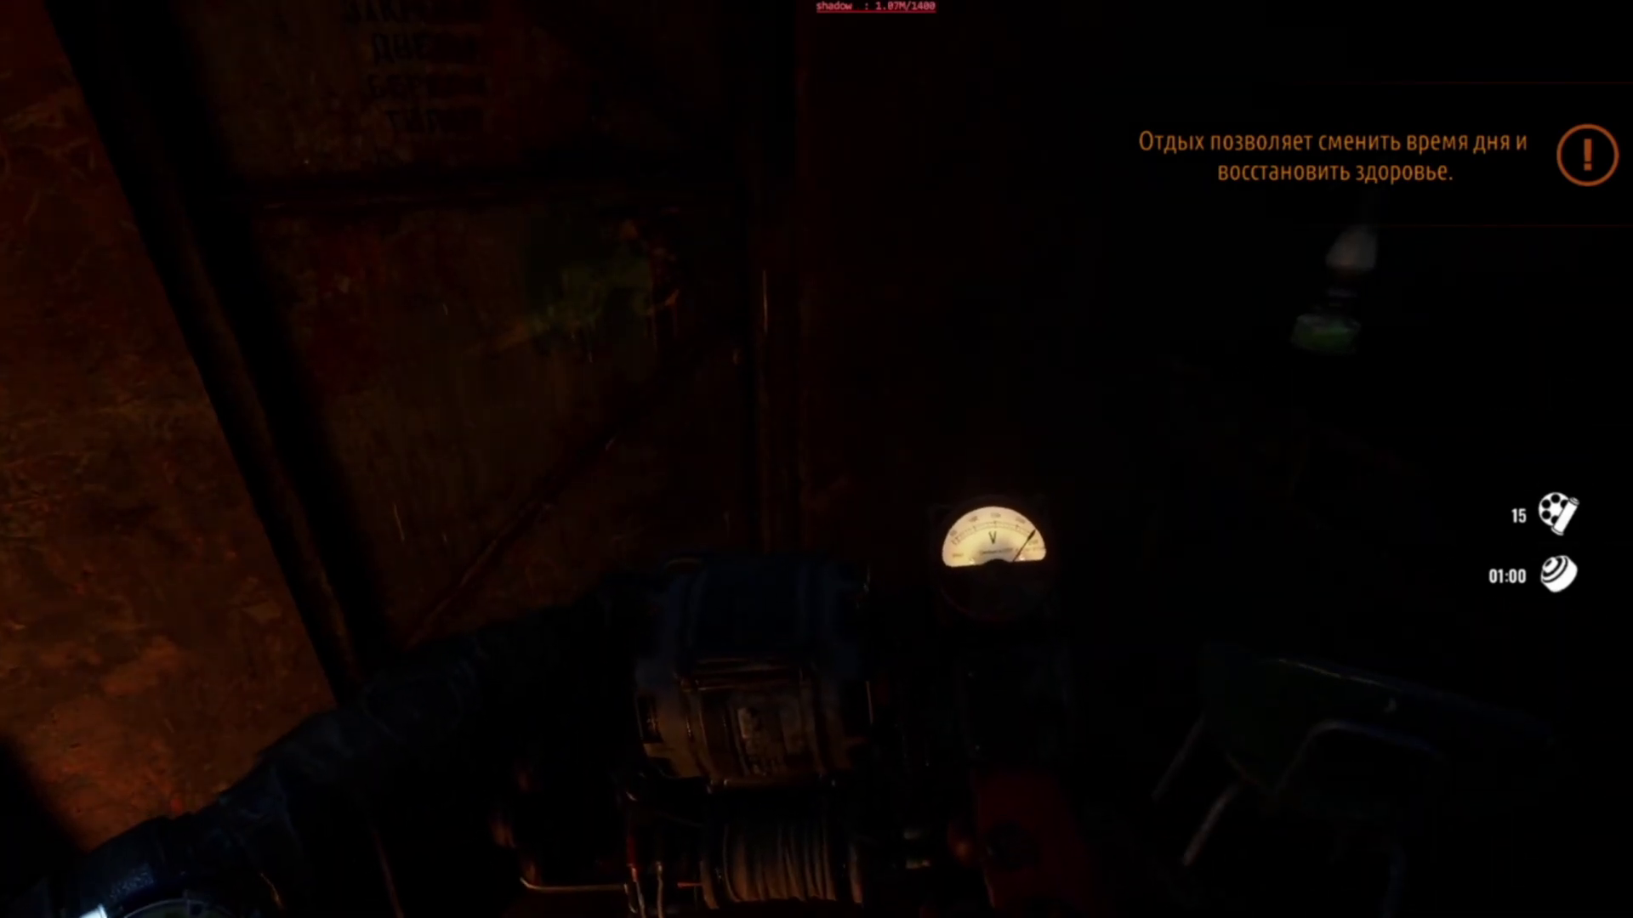
pyautogui.press('f')
pyautogui.press('f')
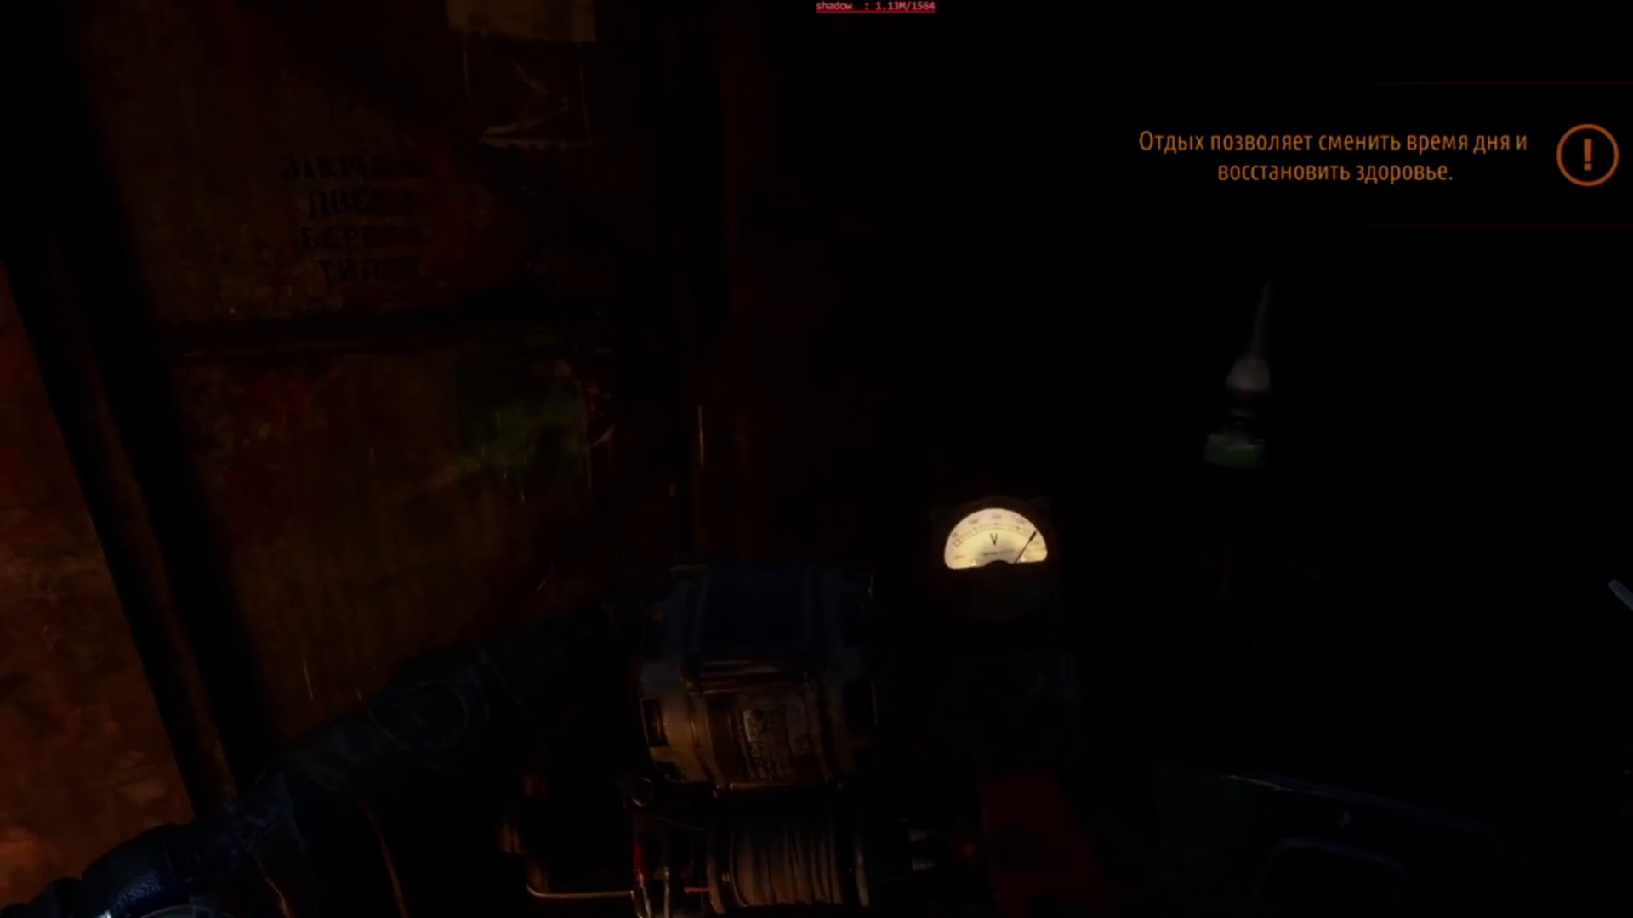
pyautogui.press('f')
pyautogui.press('w')
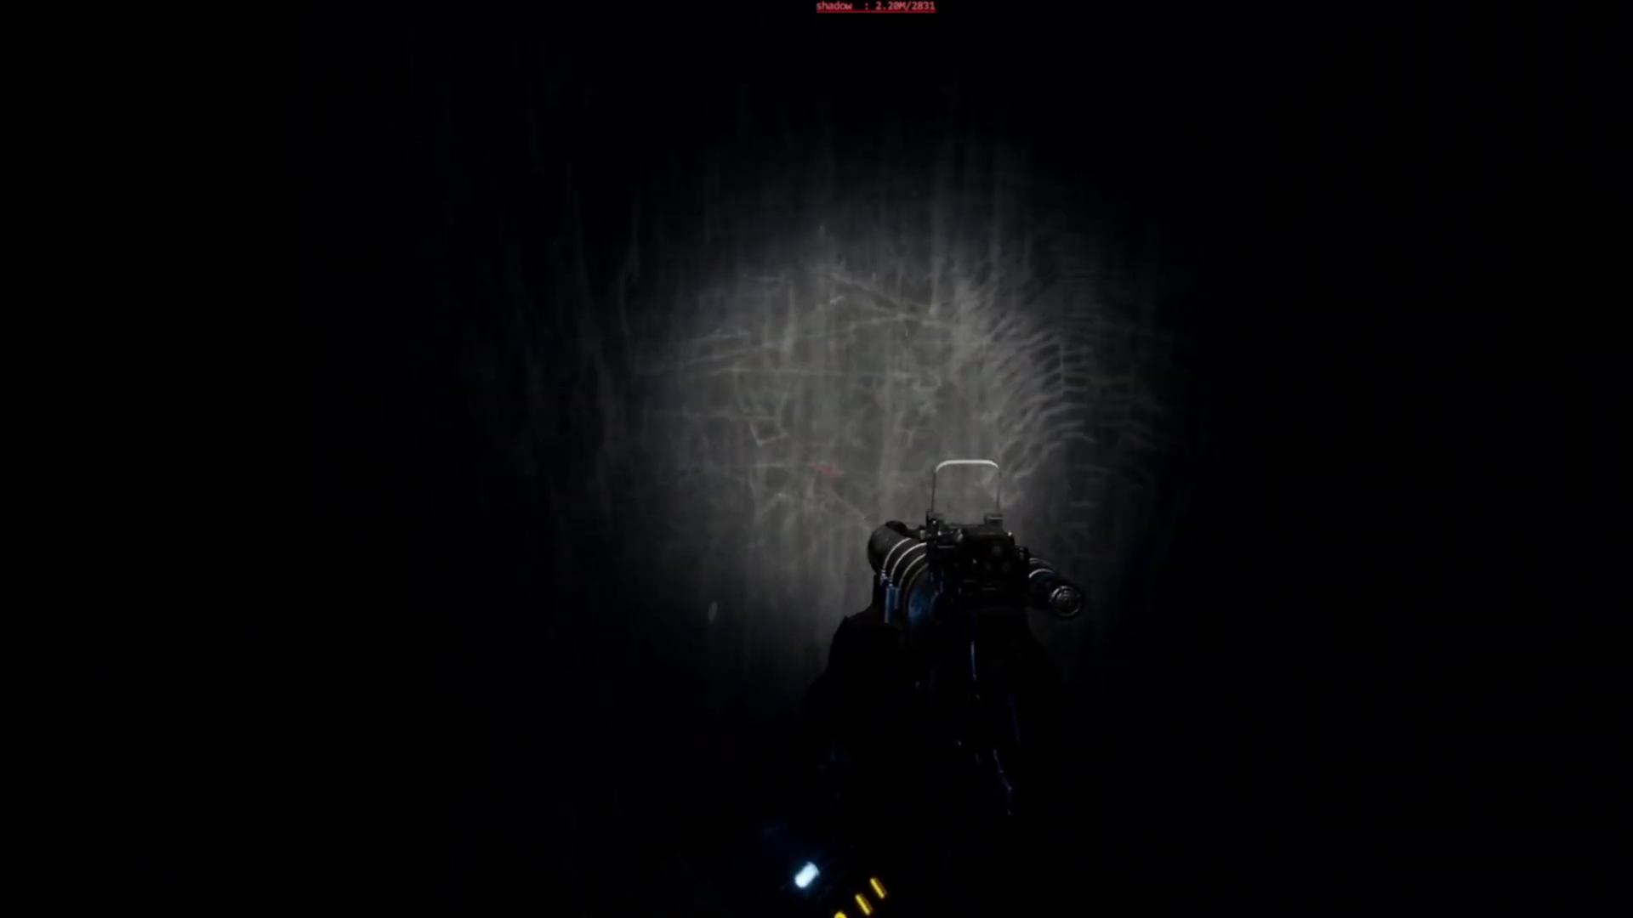
# Burn the cobwebs with the lighter, go through the door, shoot the monster and reload.
pyautogui.press('z')
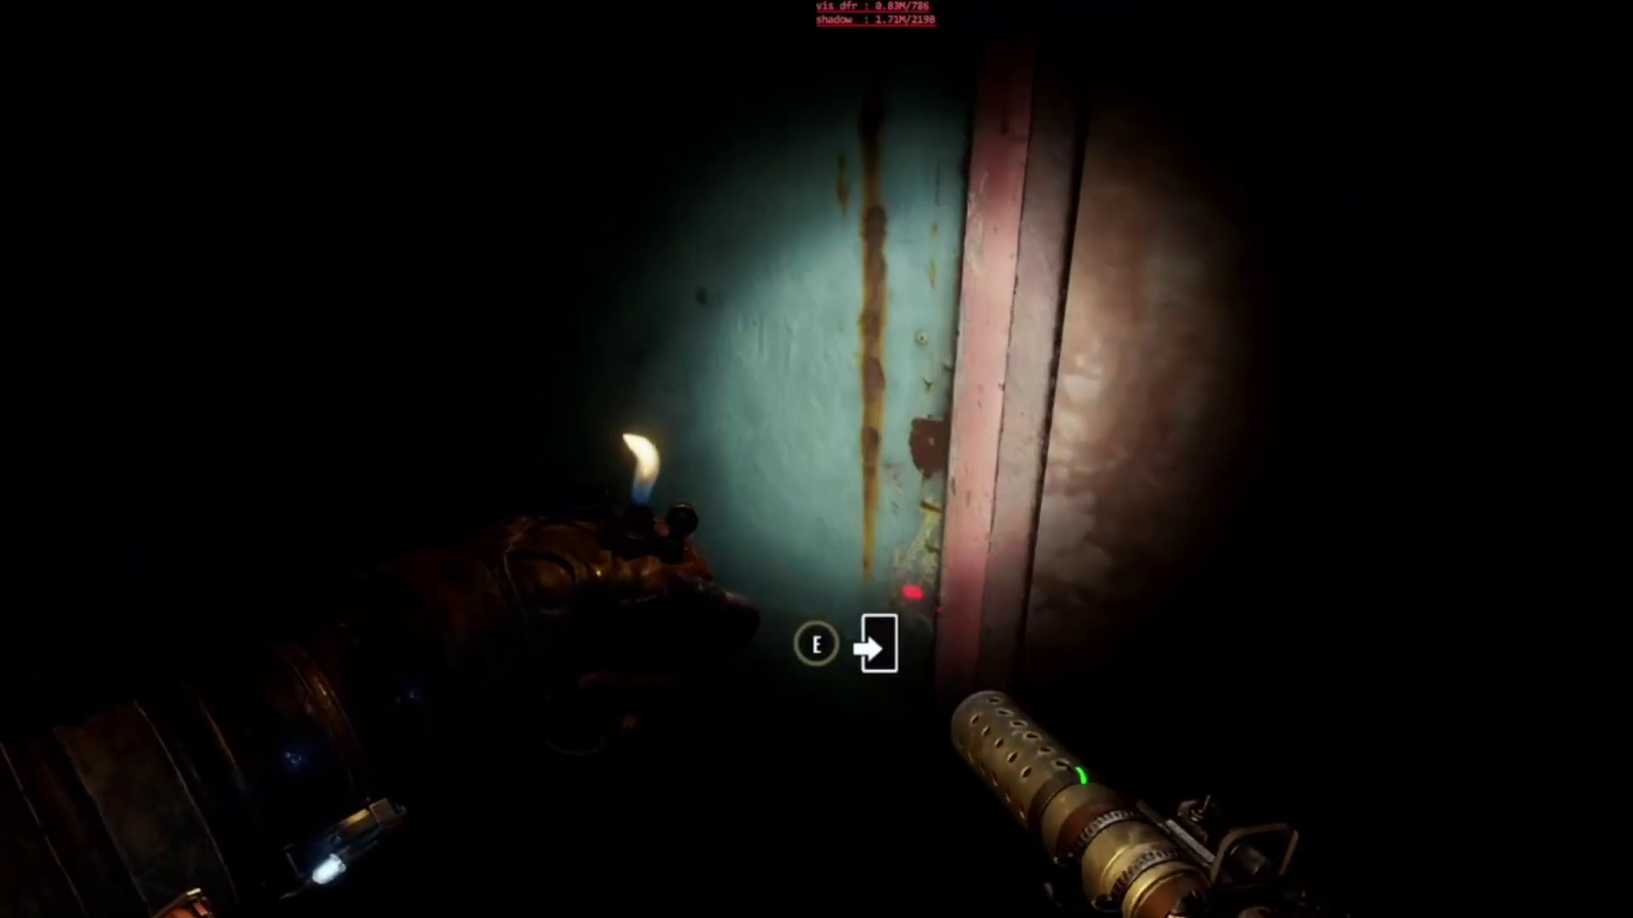
pyautogui.press('e')
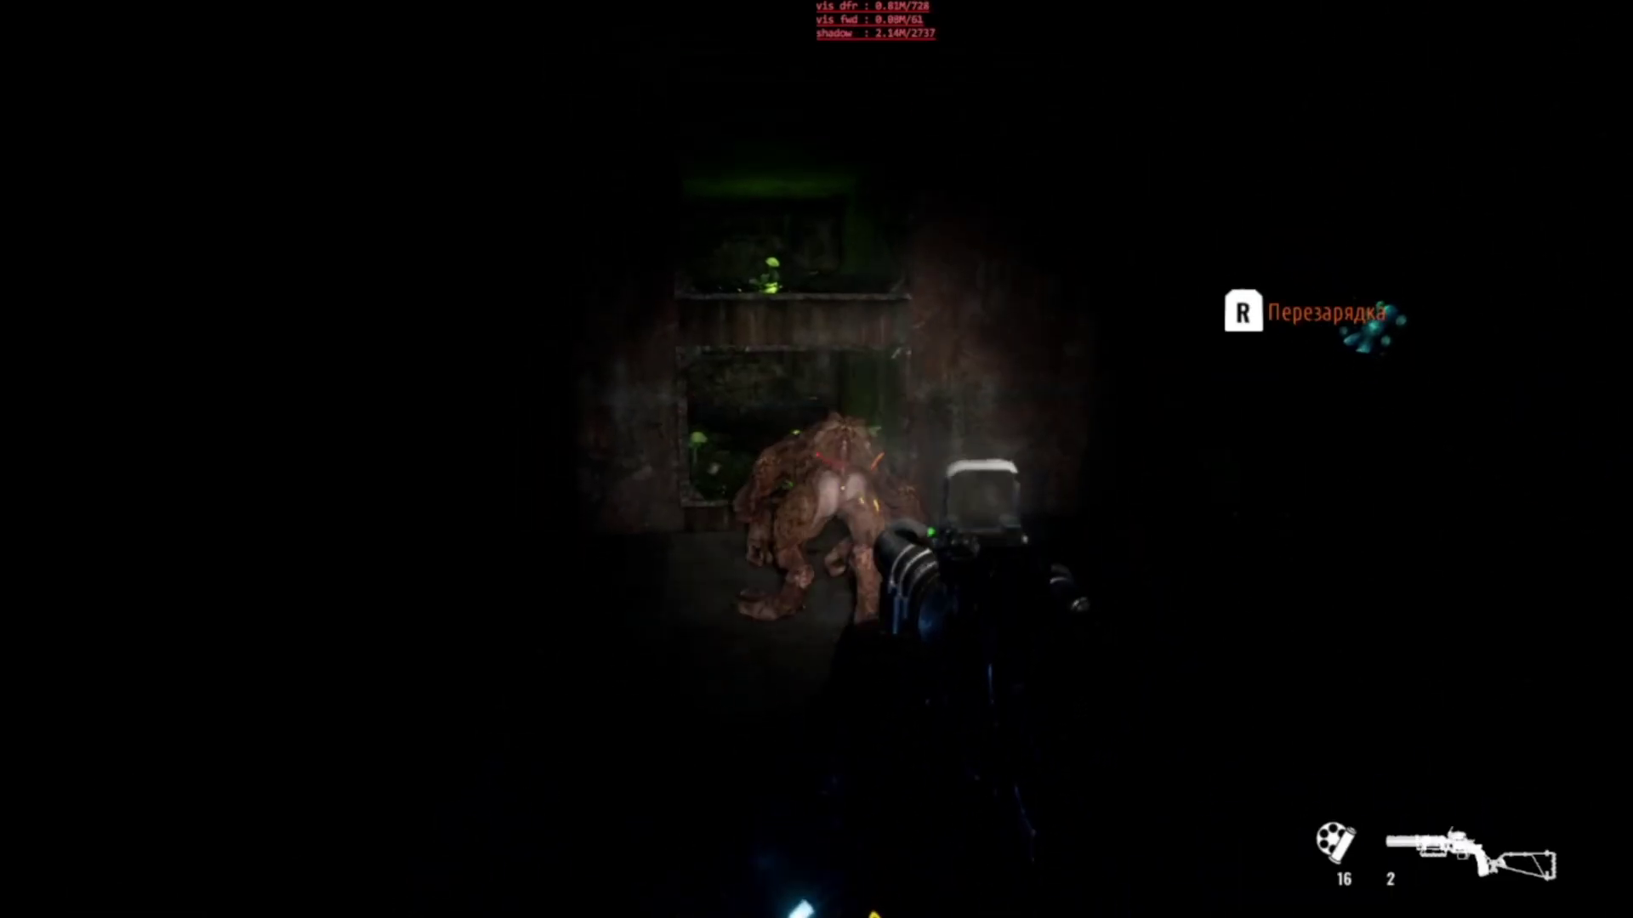
pyautogui.click(816, 459)
pyautogui.press('r')
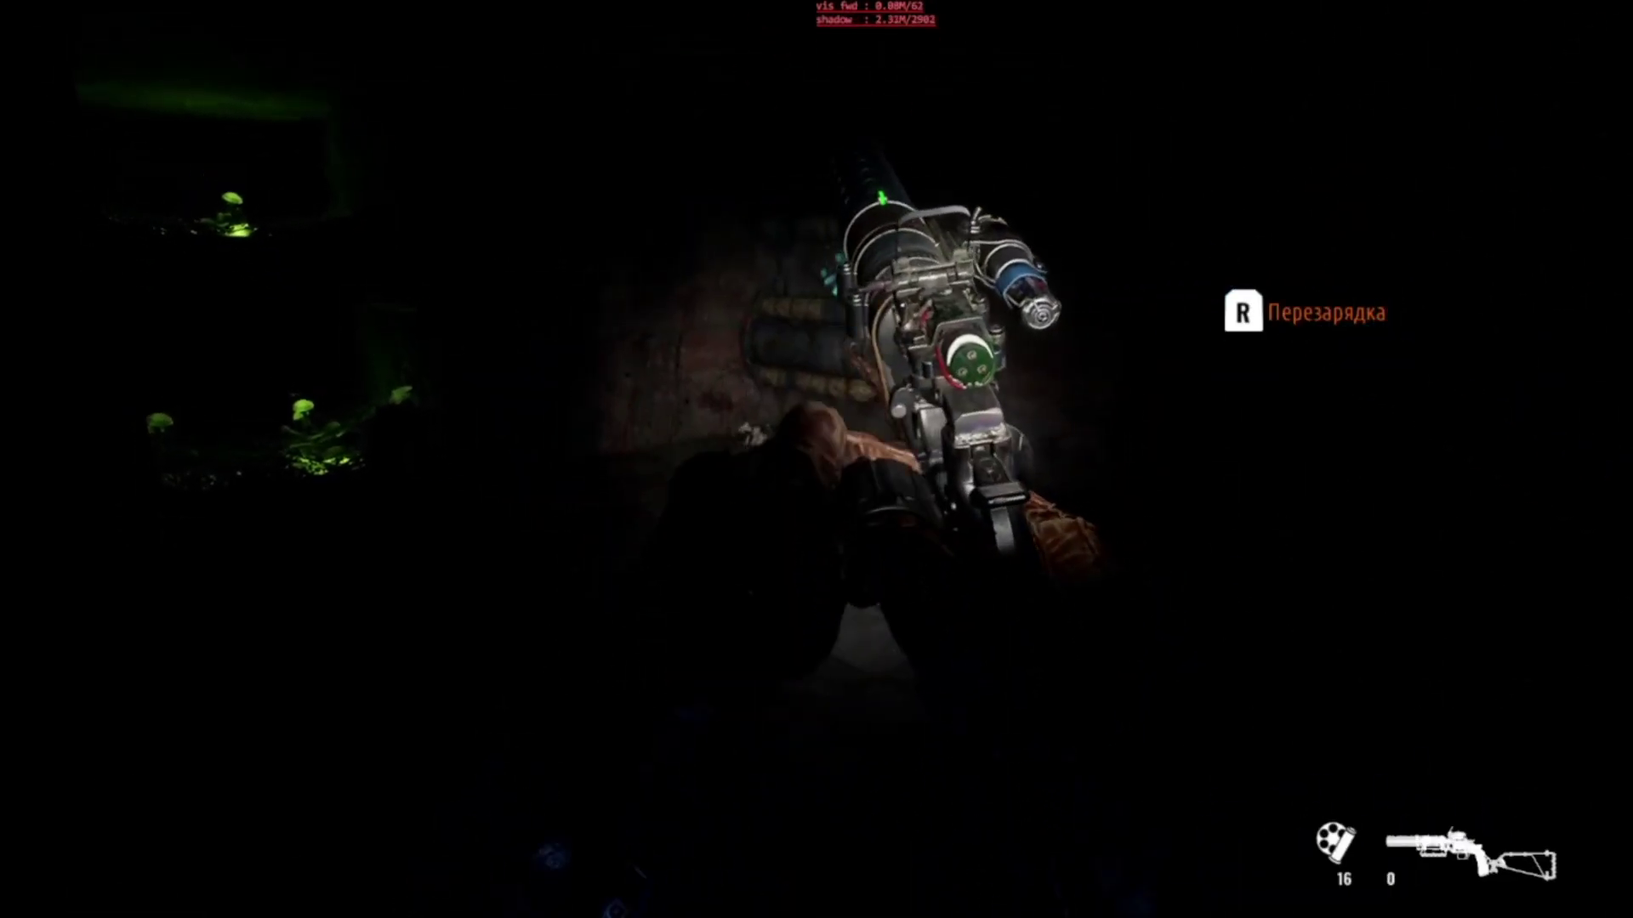